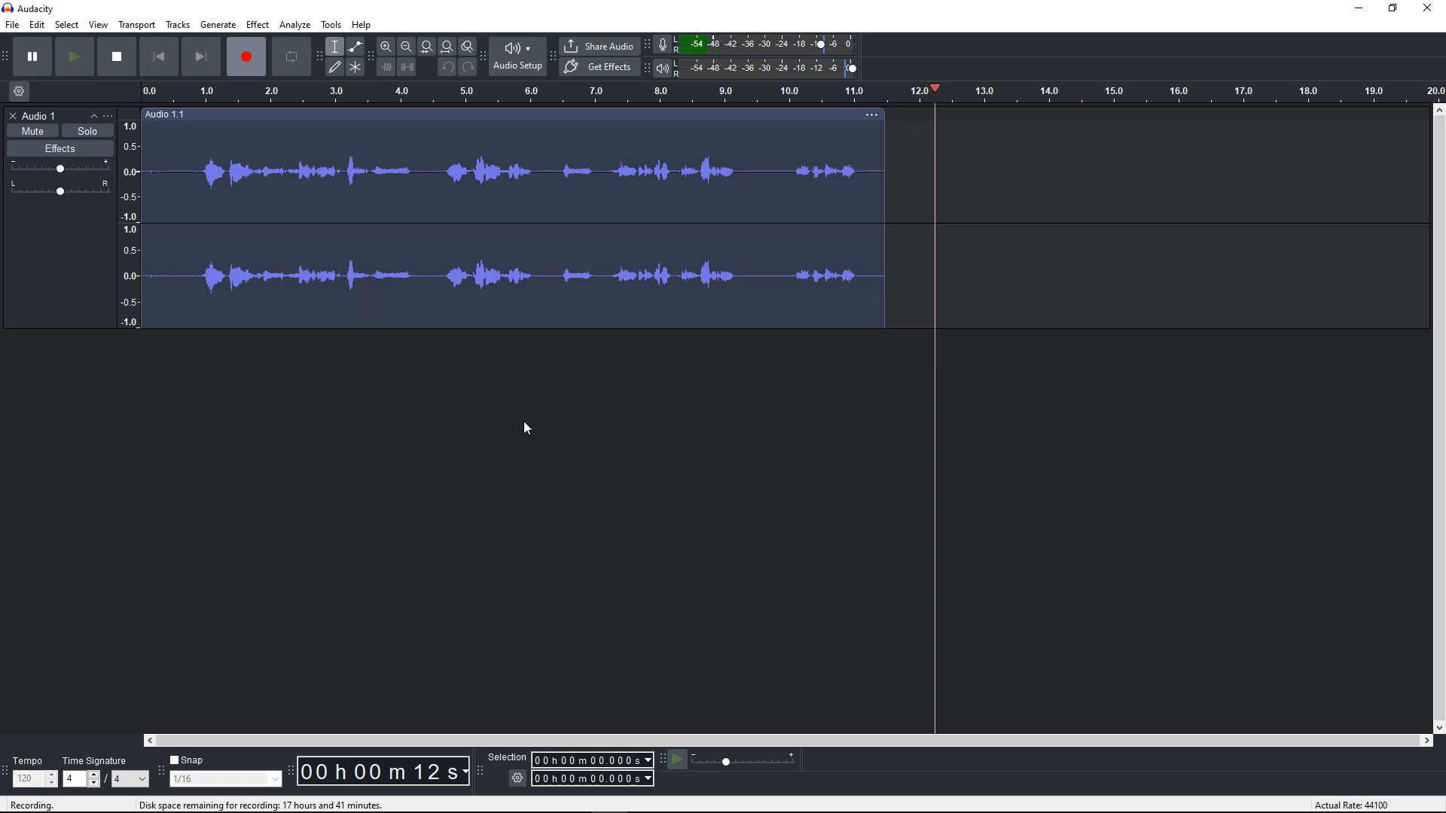
Select the whole recording and create a new macro named "silence maker"
{"action": "left_click_drag", "start_coordinate": [979, 181], "coordinate": [147, 154]}
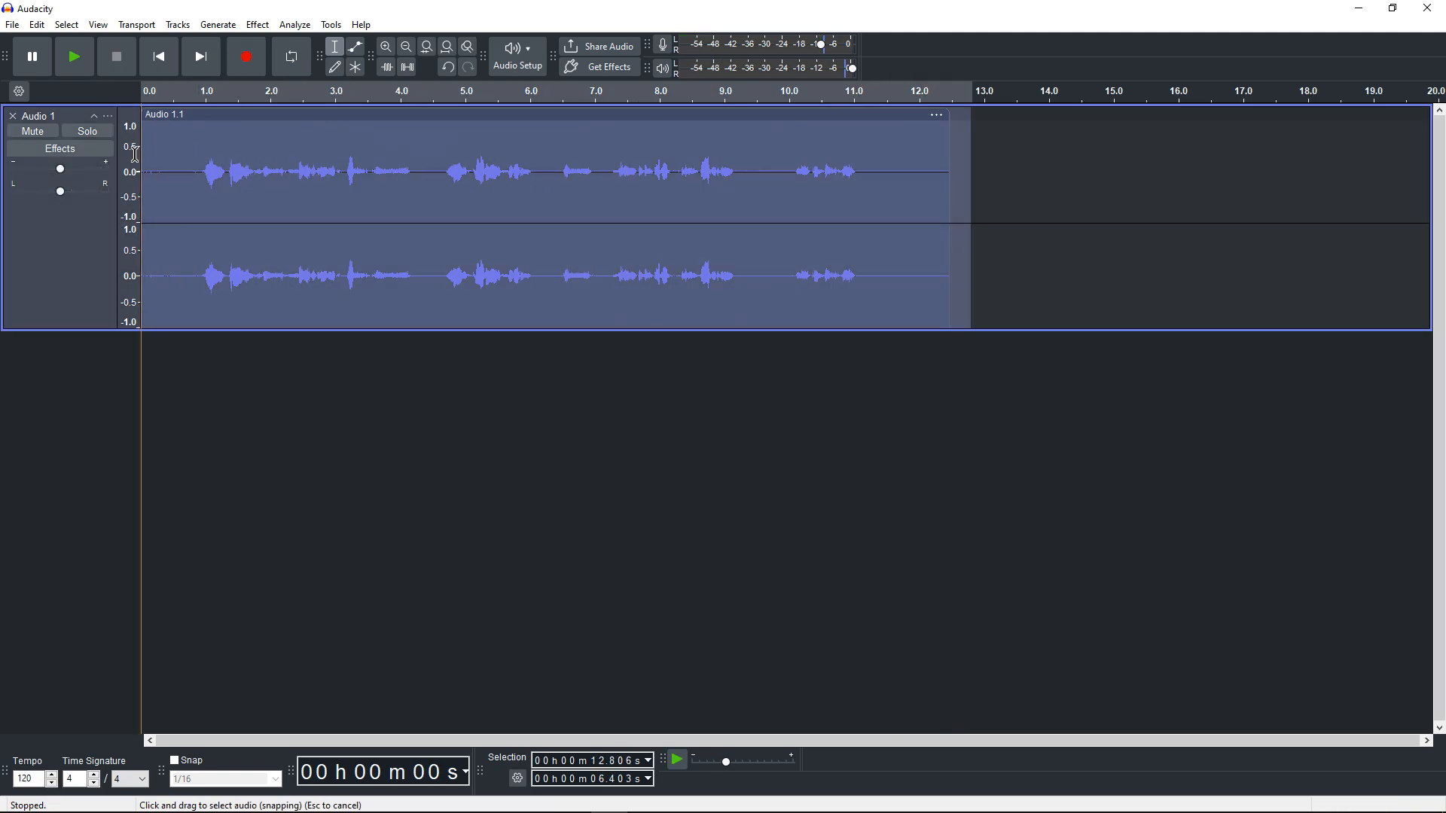
{"action": "left_click", "coordinate": [331, 24]}
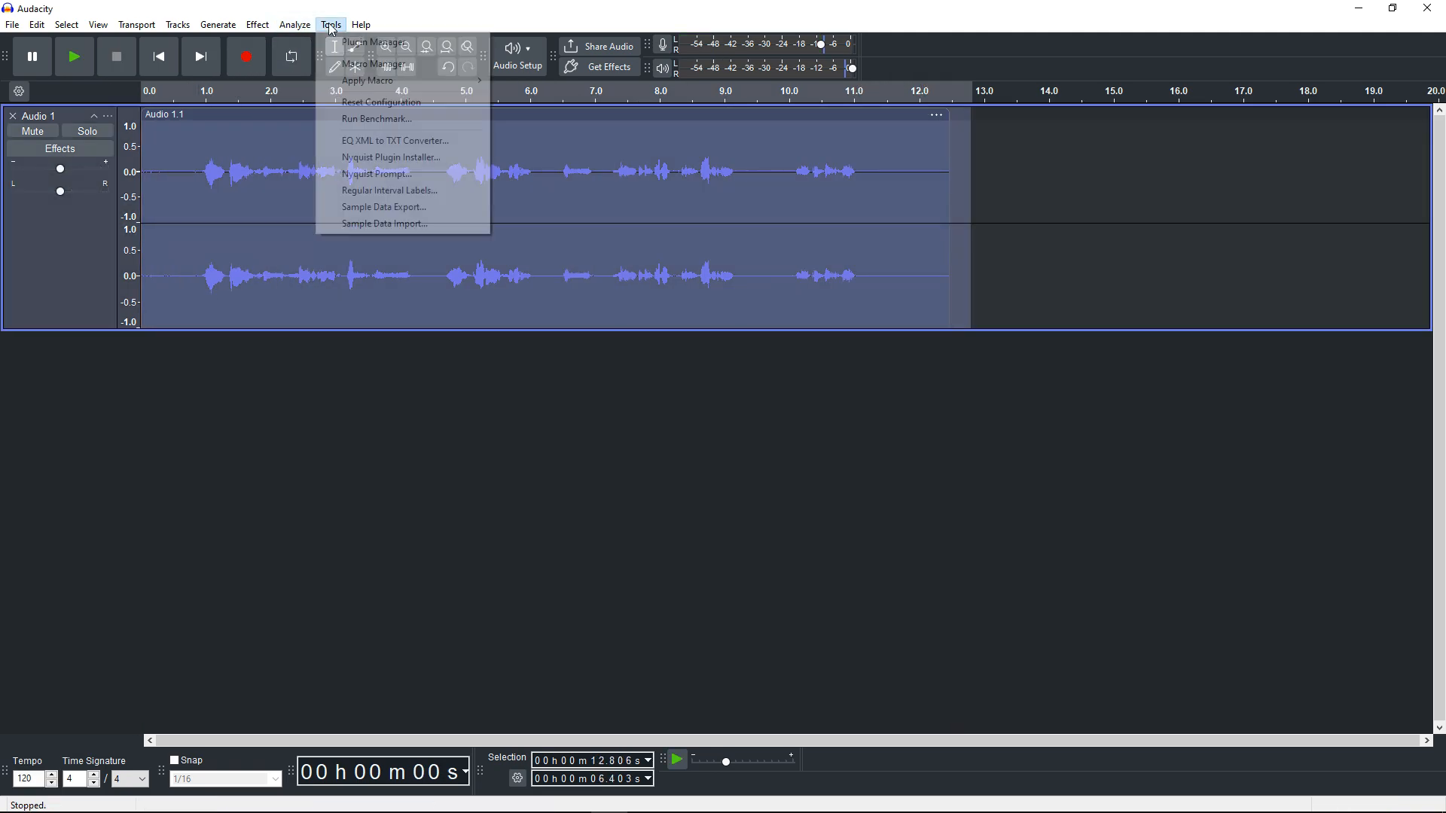
{"action": "left_click", "coordinate": [373, 63]}
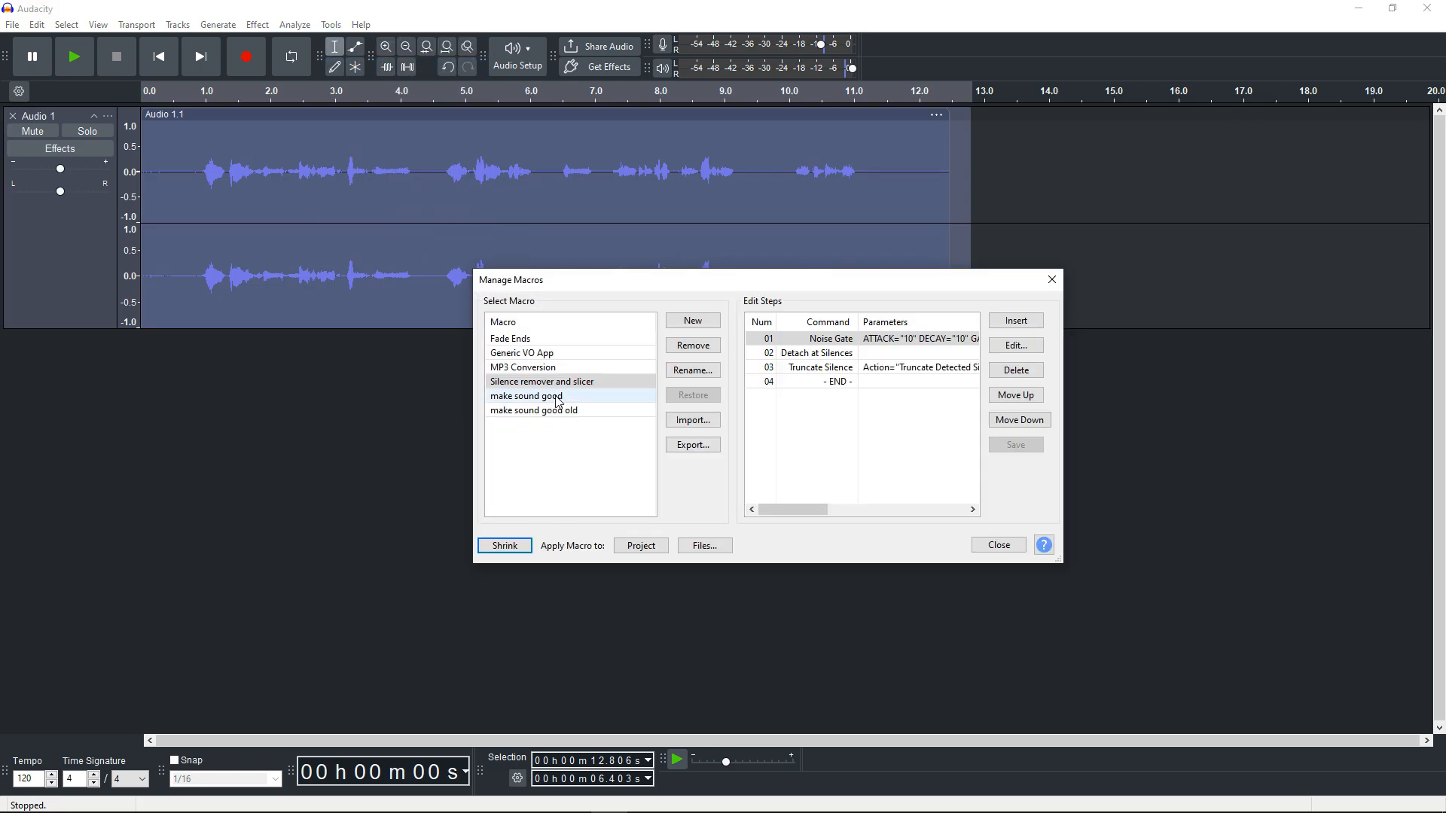
{"action": "left_click", "coordinate": [601, 450]}
{"action": "left_click", "coordinate": [698, 322]}
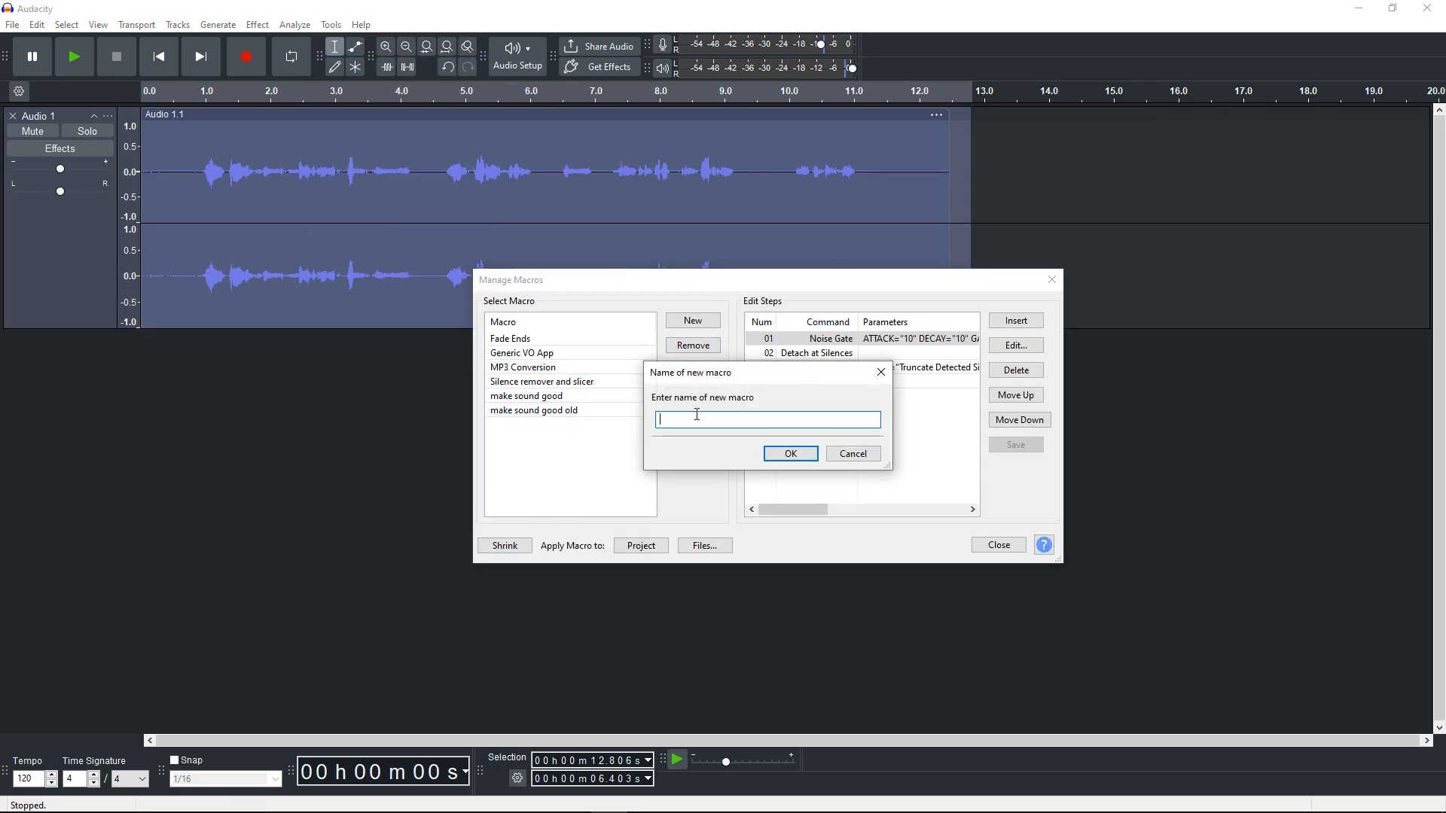
{"action": "type", "text": "silence maker"}
{"action": "left_click", "coordinate": [775, 456]}
Add Noise Gate, Detach at Silences and Truncate Silence as the commands of the new macro
{"action": "left_click", "coordinate": [1018, 323]}
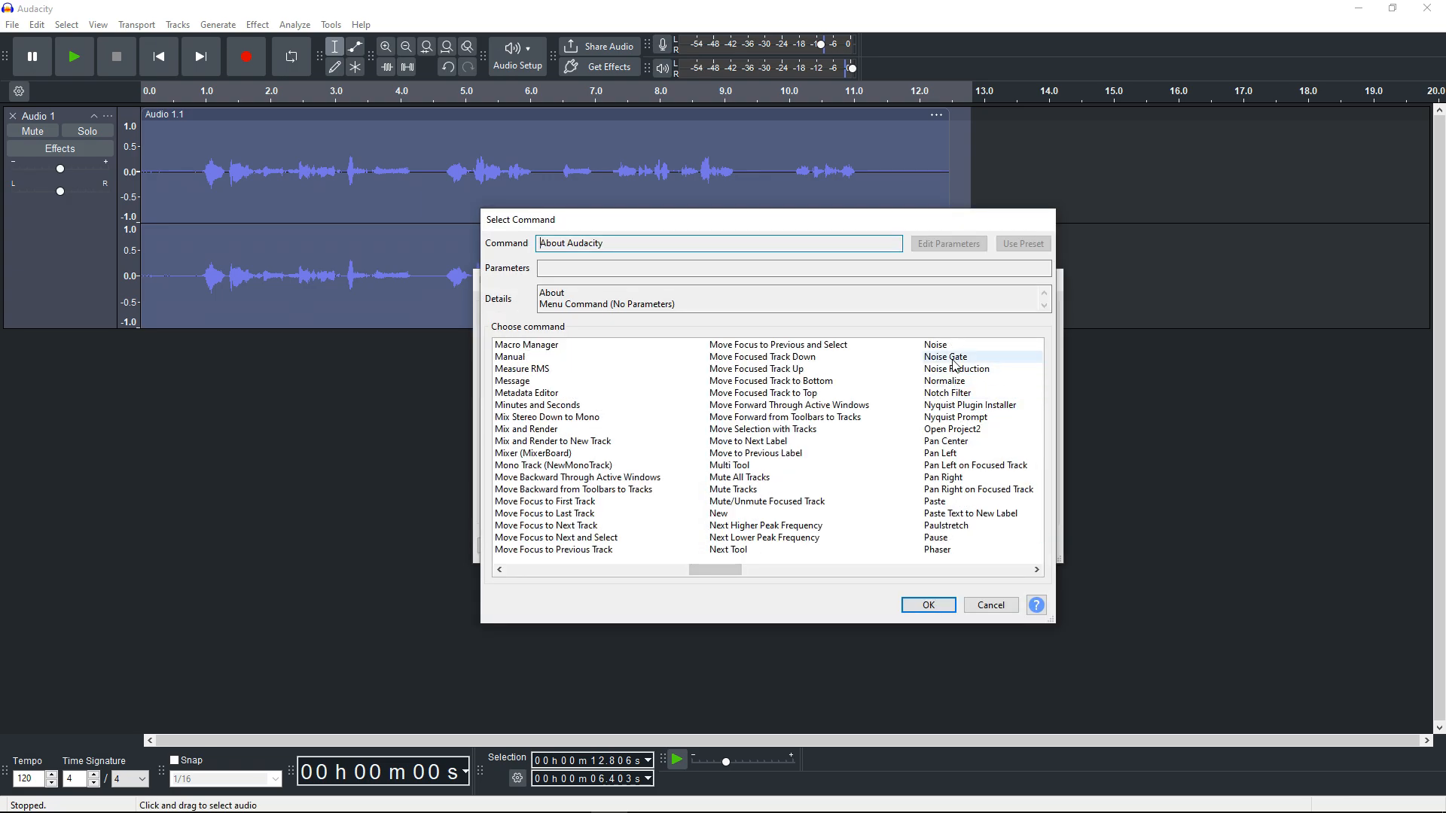
{"action": "left_click", "coordinate": [954, 359]}
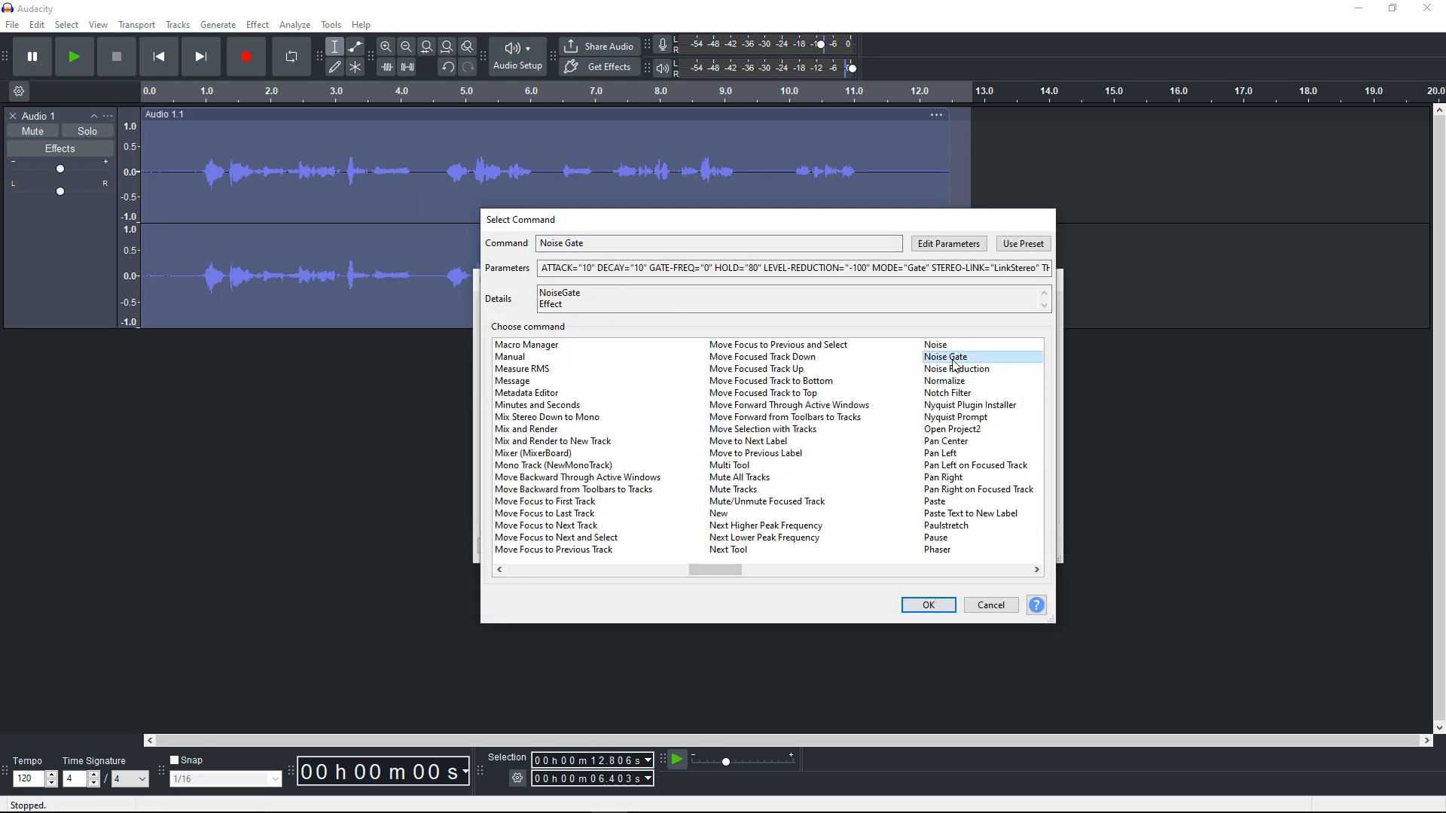
{"action": "left_click", "coordinate": [928, 605]}
{"action": "left_click", "coordinate": [1018, 322]}
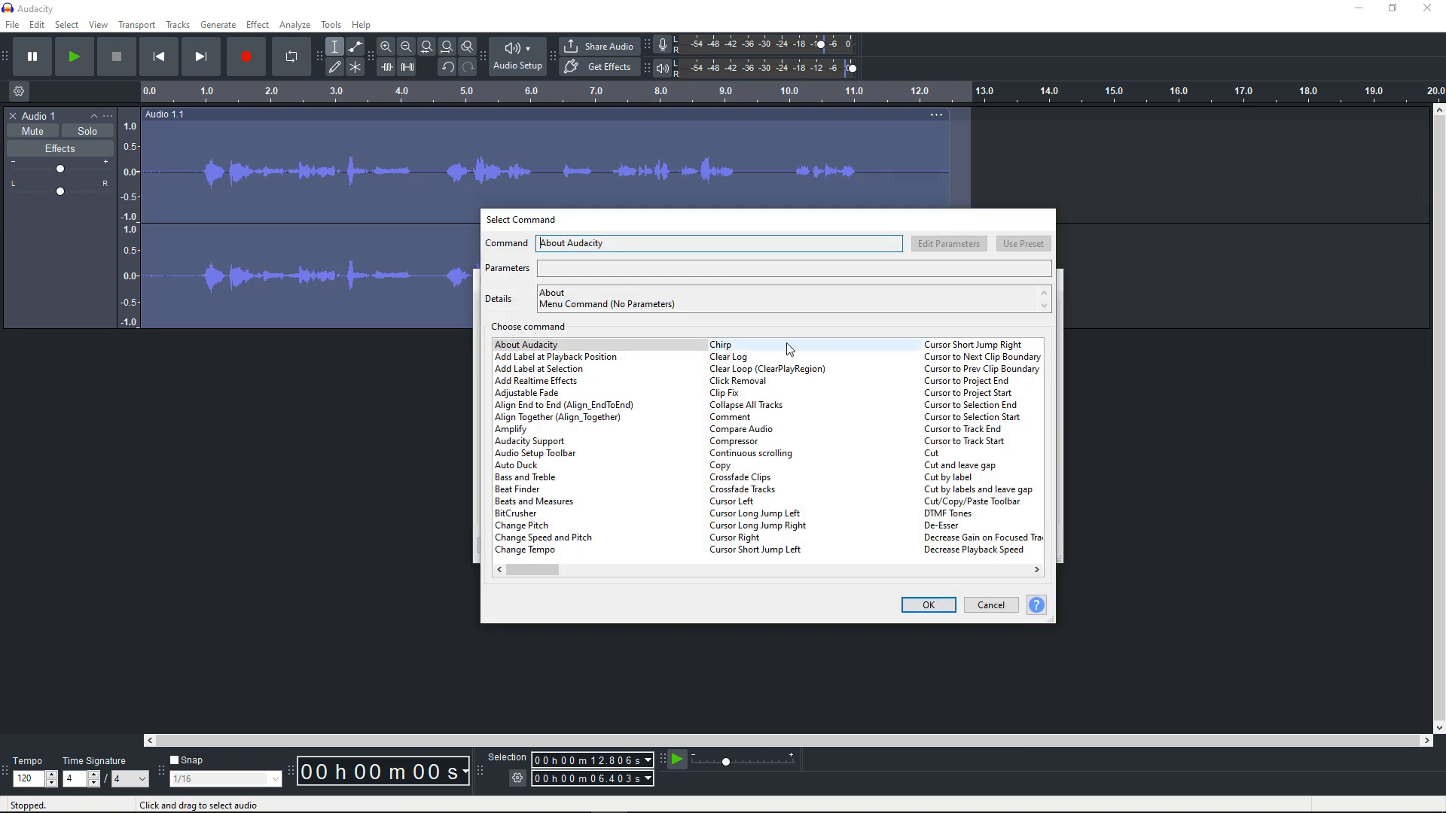
{"action": "scroll", "coordinate": [760, 452], "scroll_direction": "down", "scroll_amount": 2}
{"action": "left_click", "coordinate": [761, 465]}
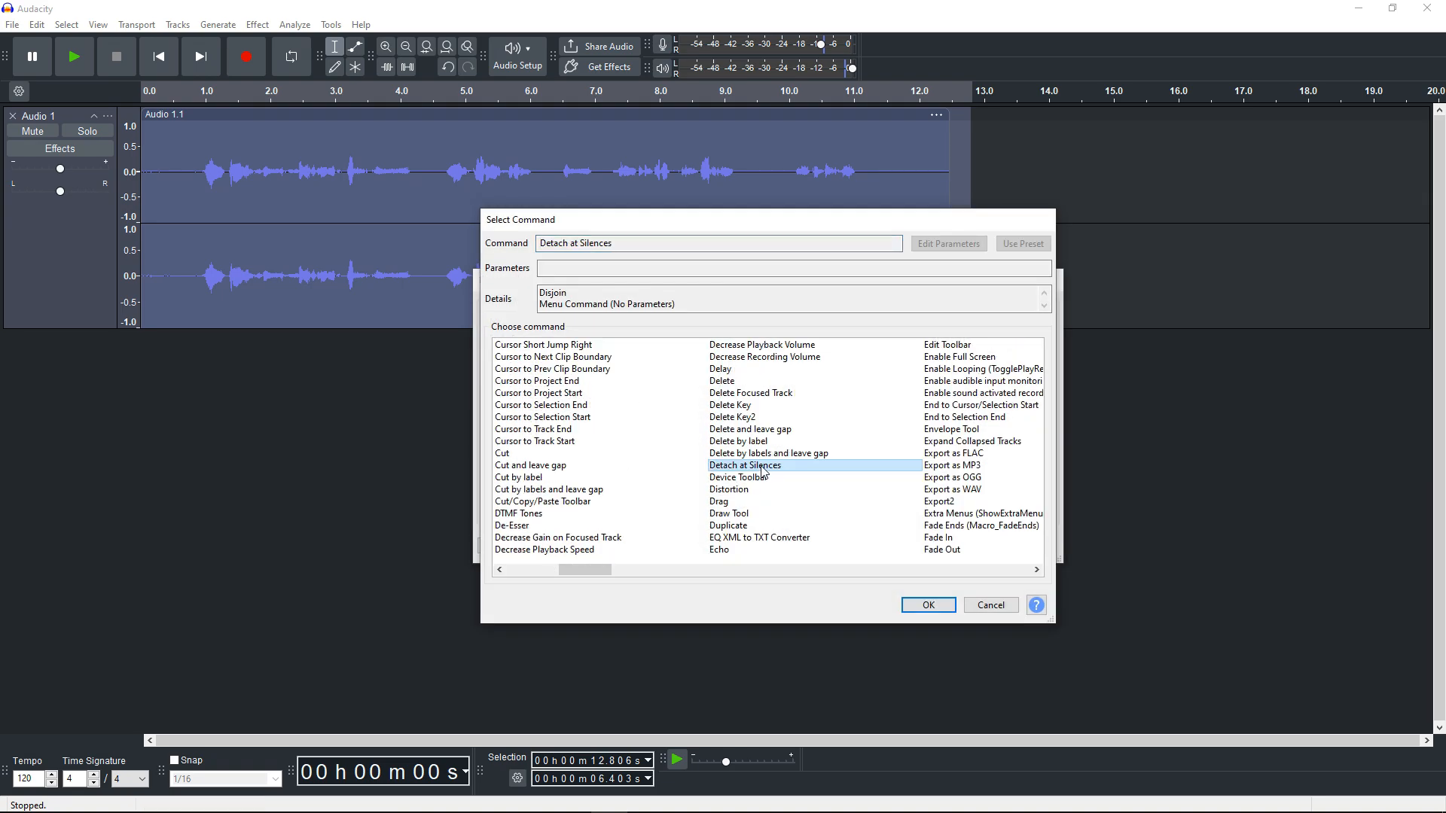
{"action": "left_click", "coordinate": [928, 605]}
{"action": "left_click", "coordinate": [1013, 321]}
{"action": "scroll", "coordinate": [970, 411], "scroll_direction": "down", "scroll_amount": 10}
{"action": "left_click", "coordinate": [970, 406]}
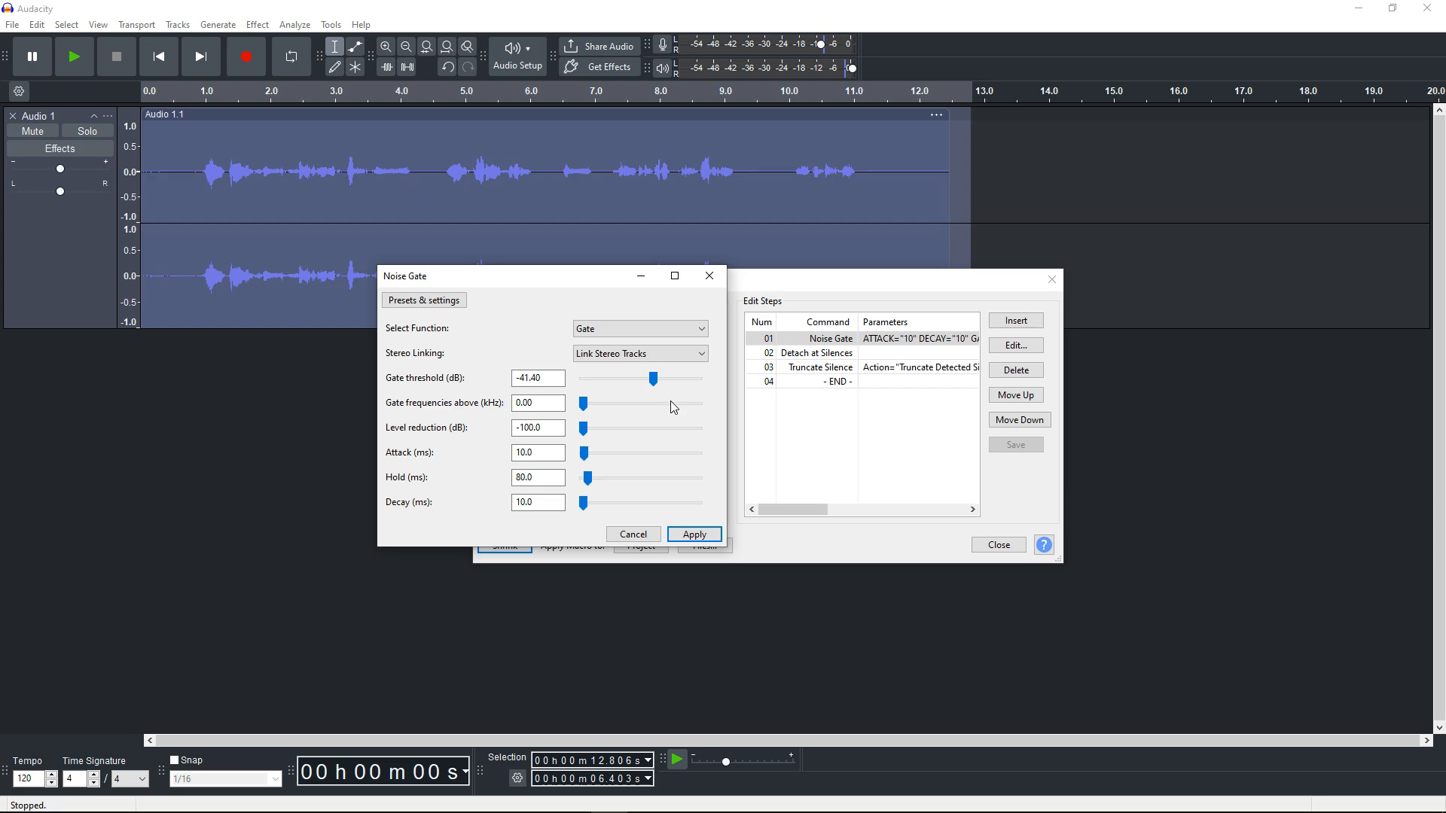
Review the Noise Gate, Detach at Silences and Truncate Silence settings of the "Silence remover and slicer" macro, and close the macro manager
{"action": "left_click", "coordinate": [716, 538]}
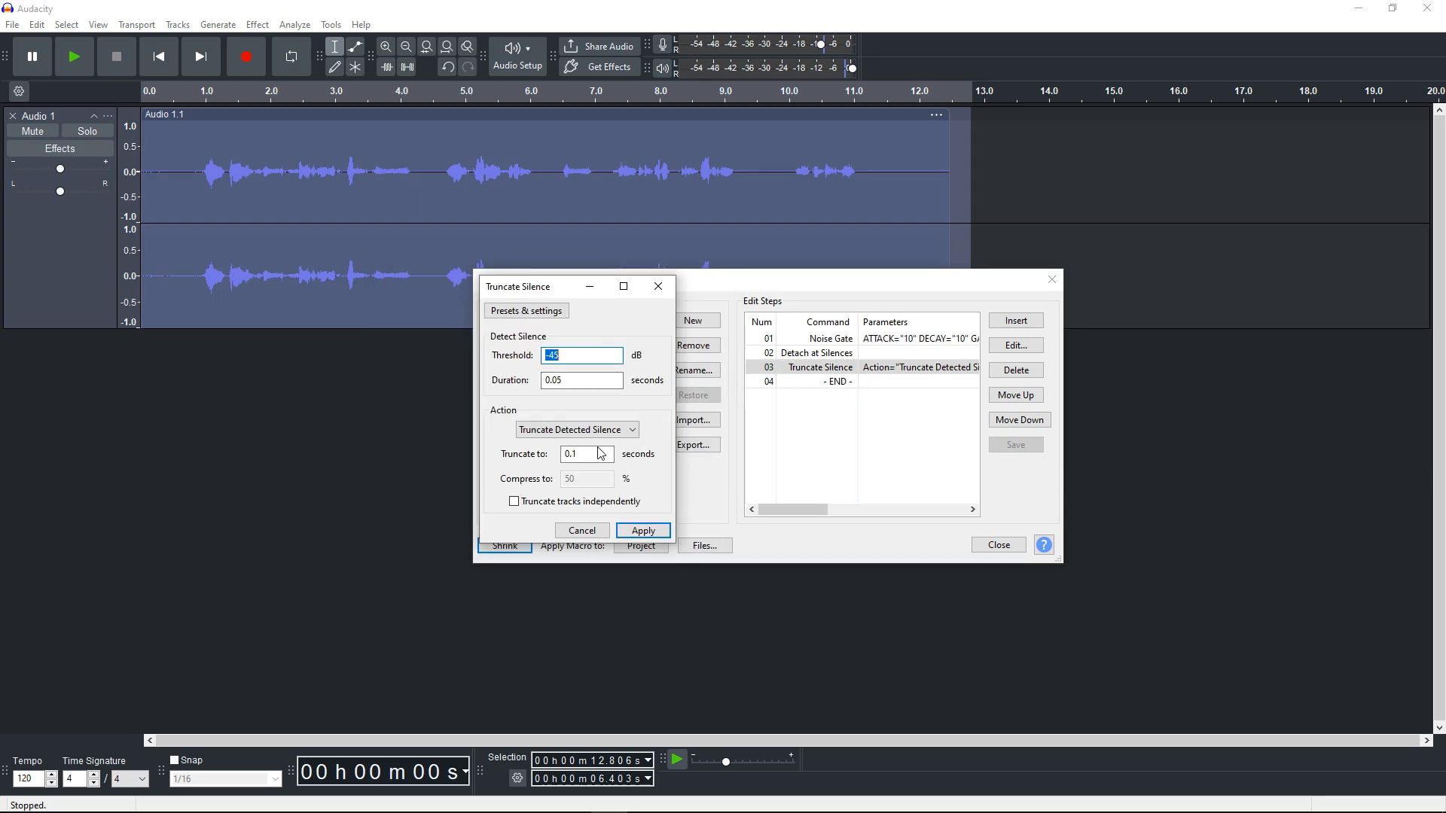
{"action": "left_click_drag", "start_coordinate": [588, 457], "coordinate": [570, 462]}
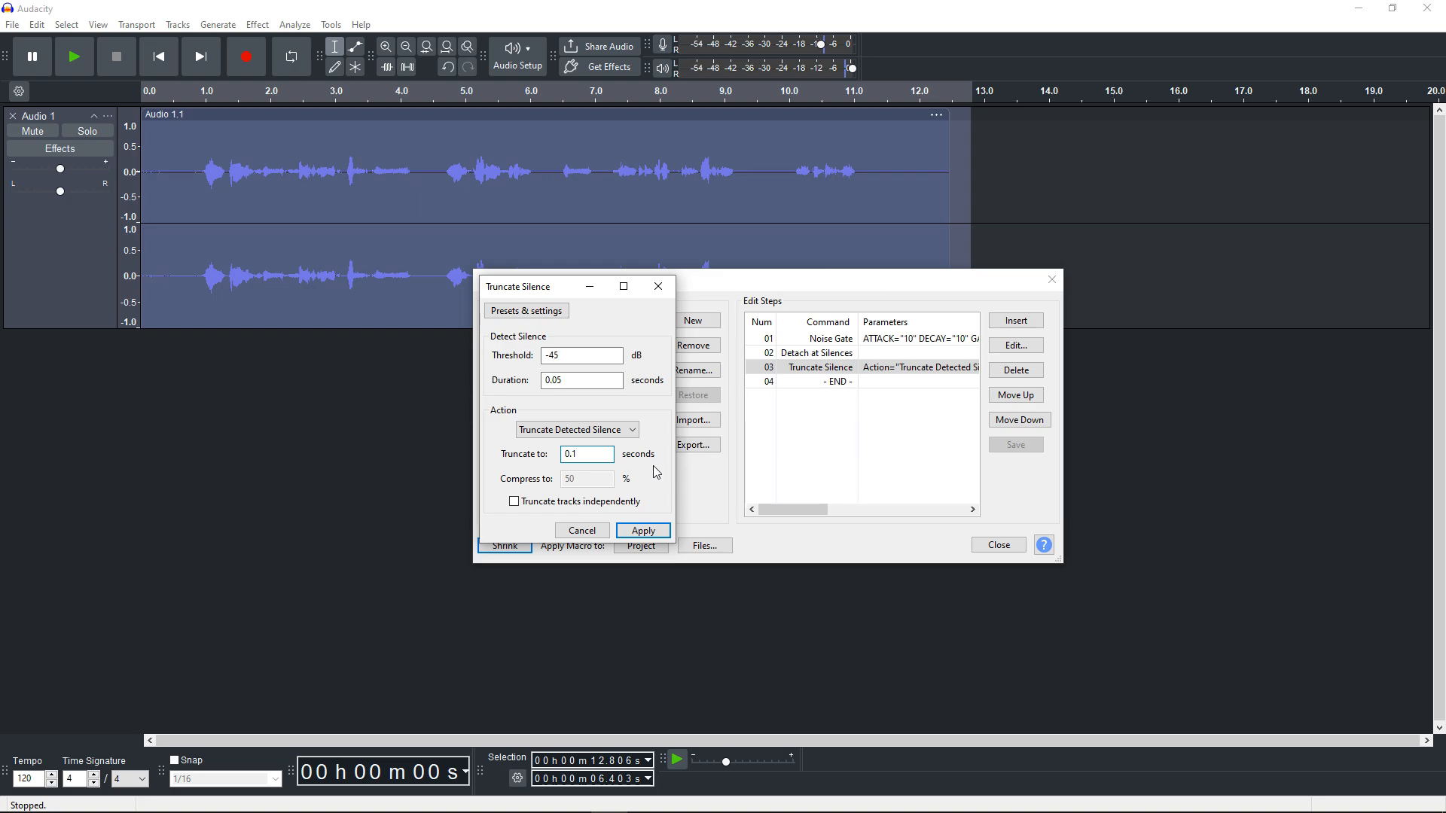
{"action": "left_click", "coordinate": [654, 532]}
{"action": "left_click", "coordinate": [839, 342]}
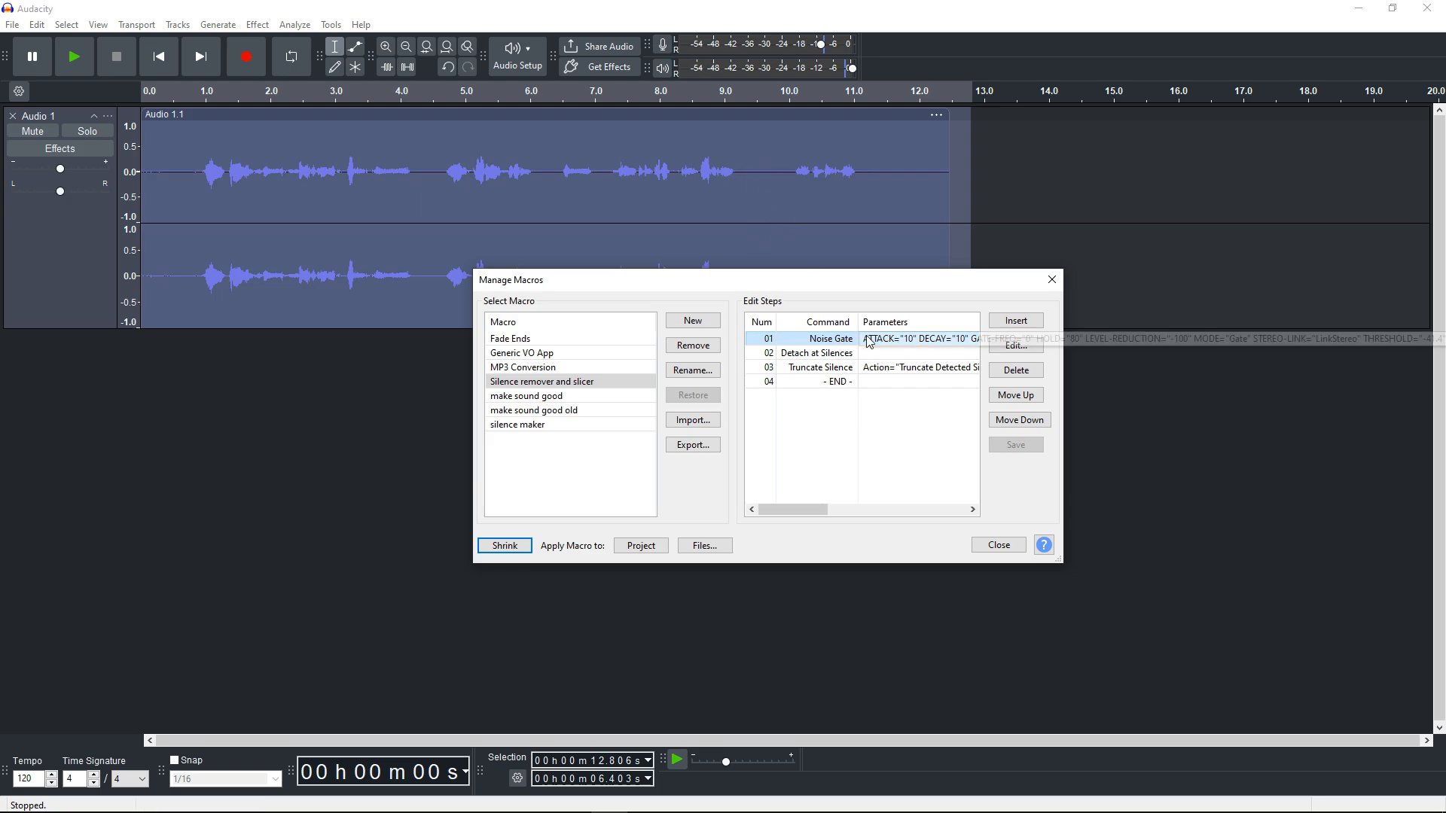
{"action": "left_click", "coordinate": [837, 354]}
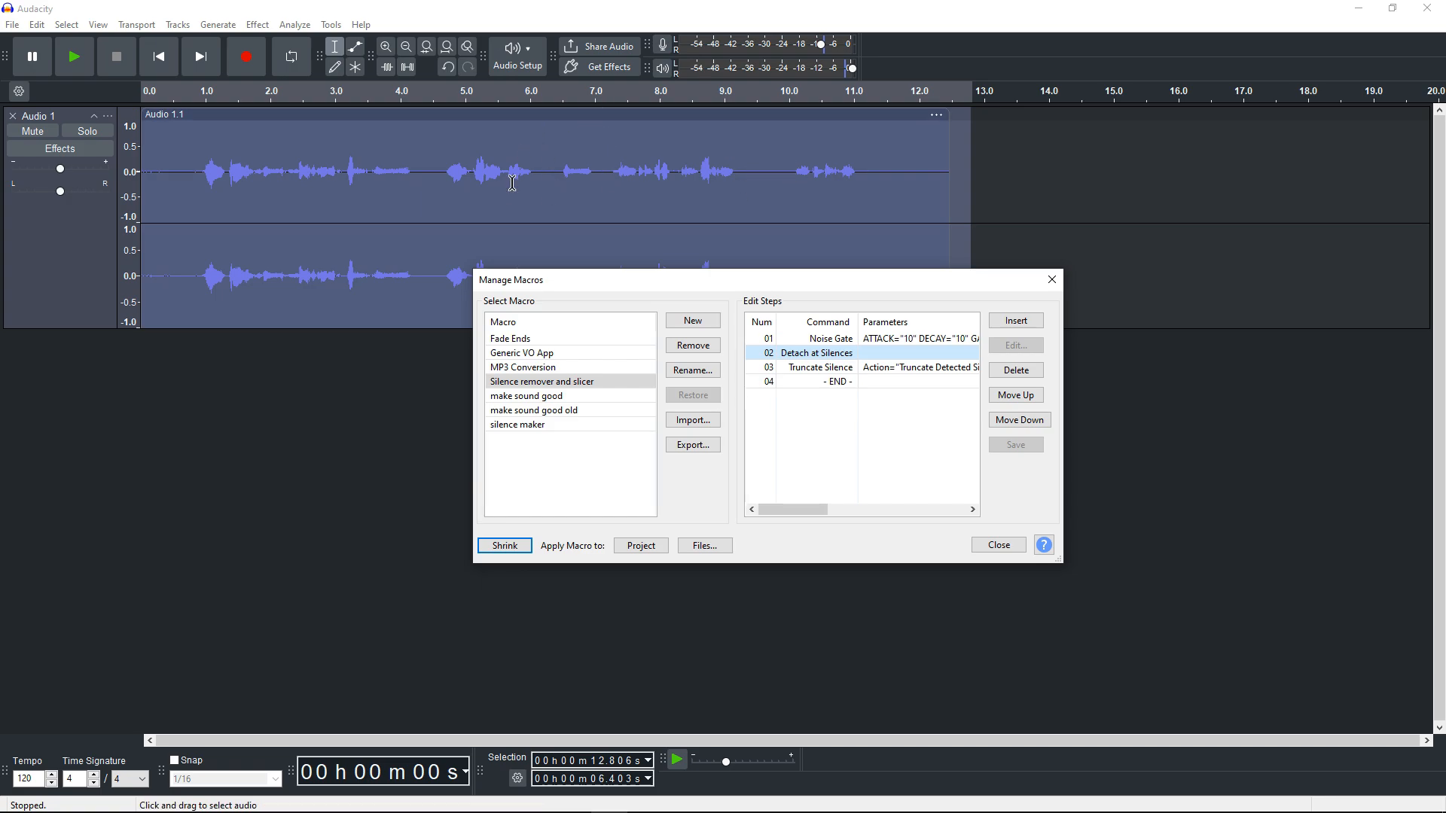
{"action": "left_click", "coordinate": [832, 369]}
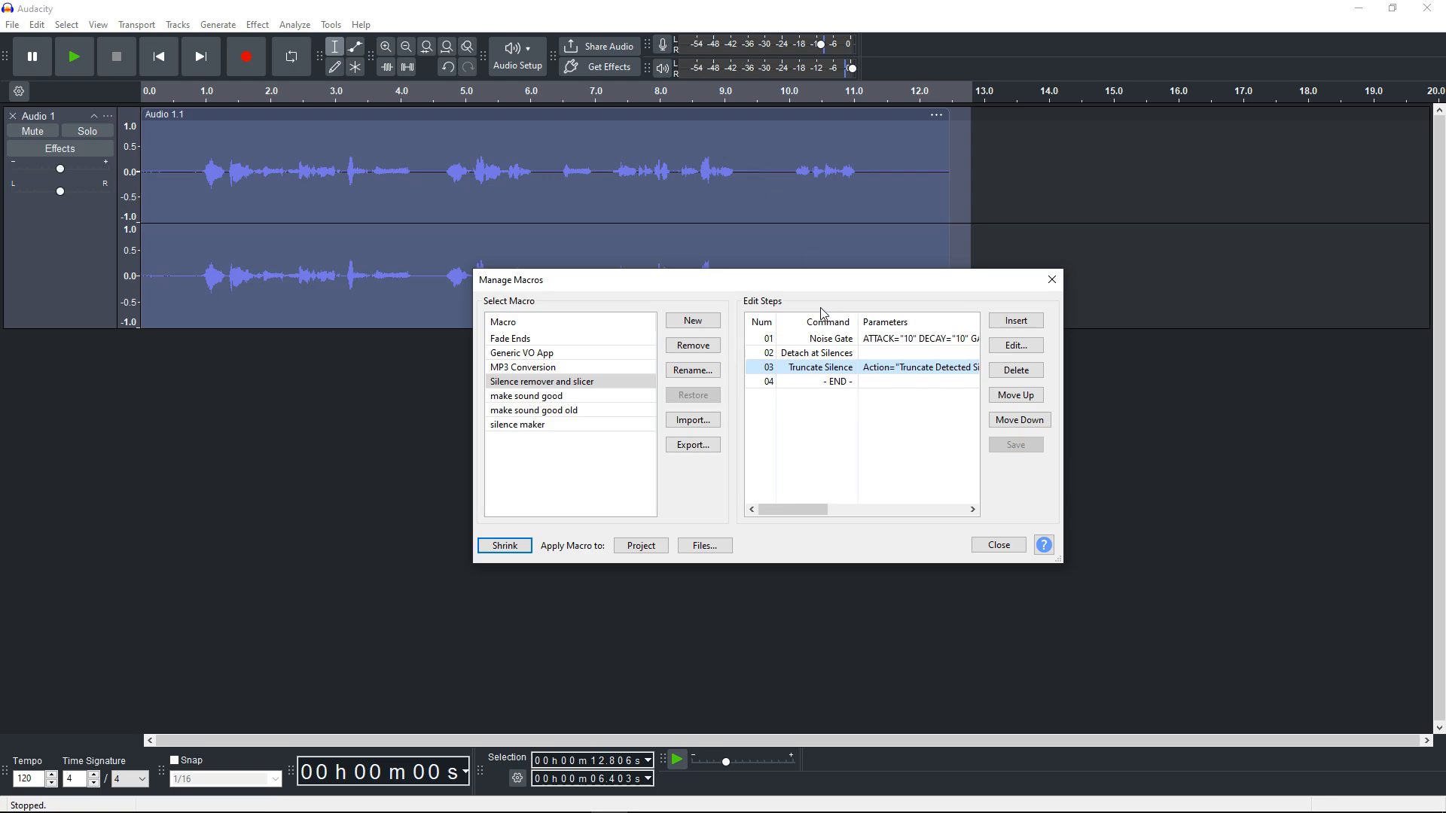
{"action": "double_click", "coordinate": [855, 369]}
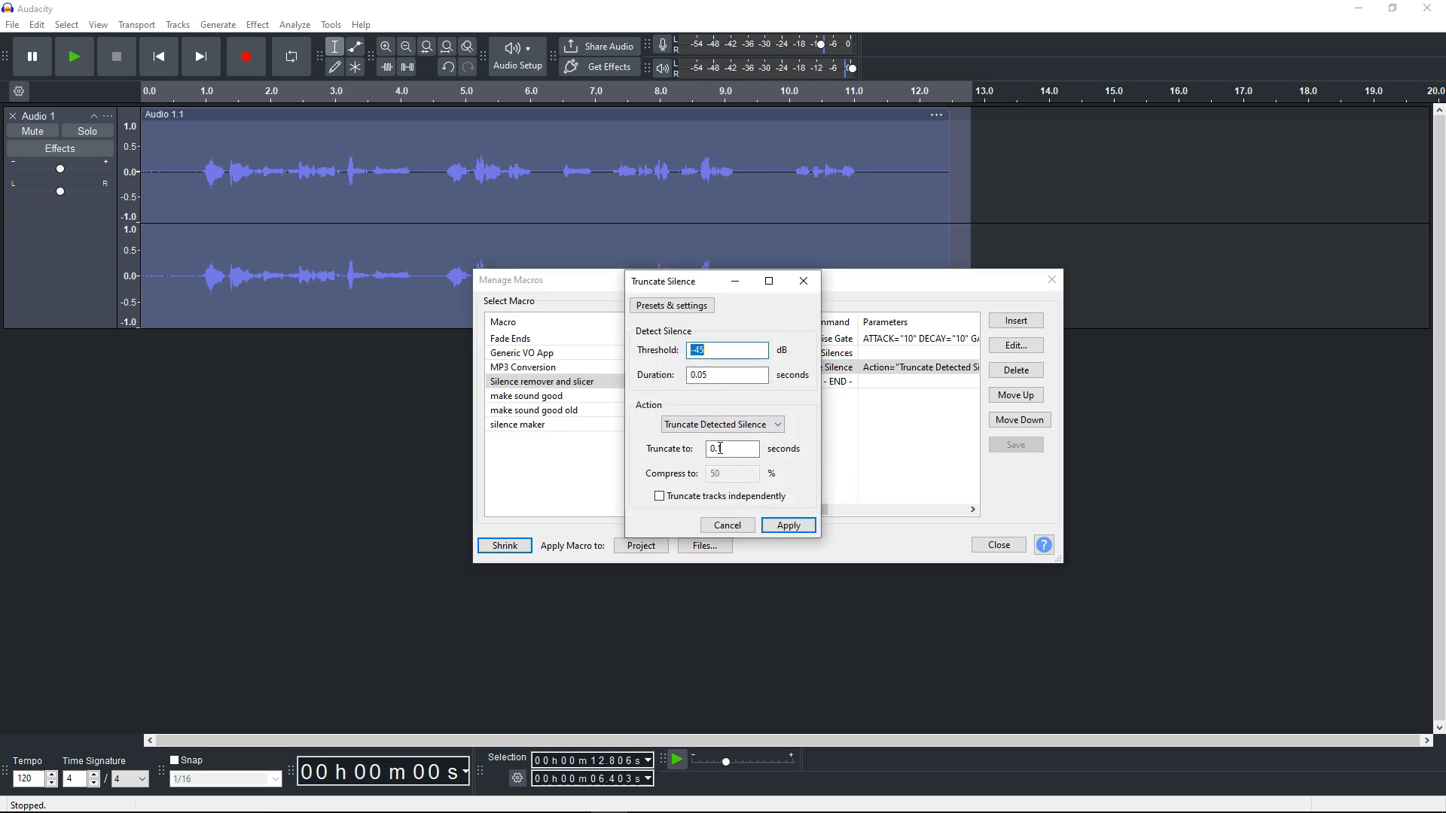
{"action": "left_click", "coordinate": [736, 529]}
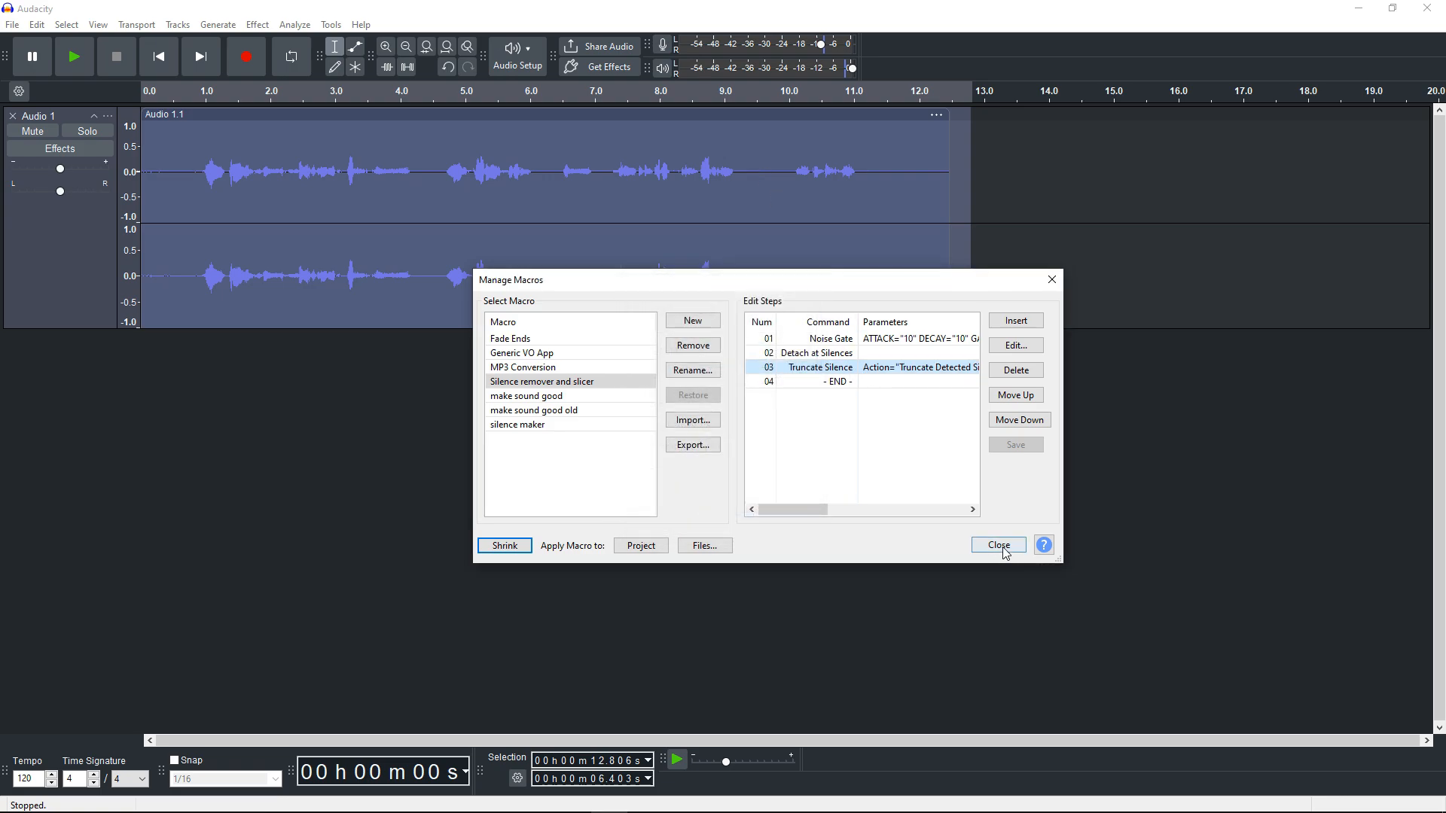
{"action": "left_click", "coordinate": [1002, 546]}
Apply the "silence maker" macro to the recording and select the first resulting clip
{"action": "left_click", "coordinate": [330, 29]}
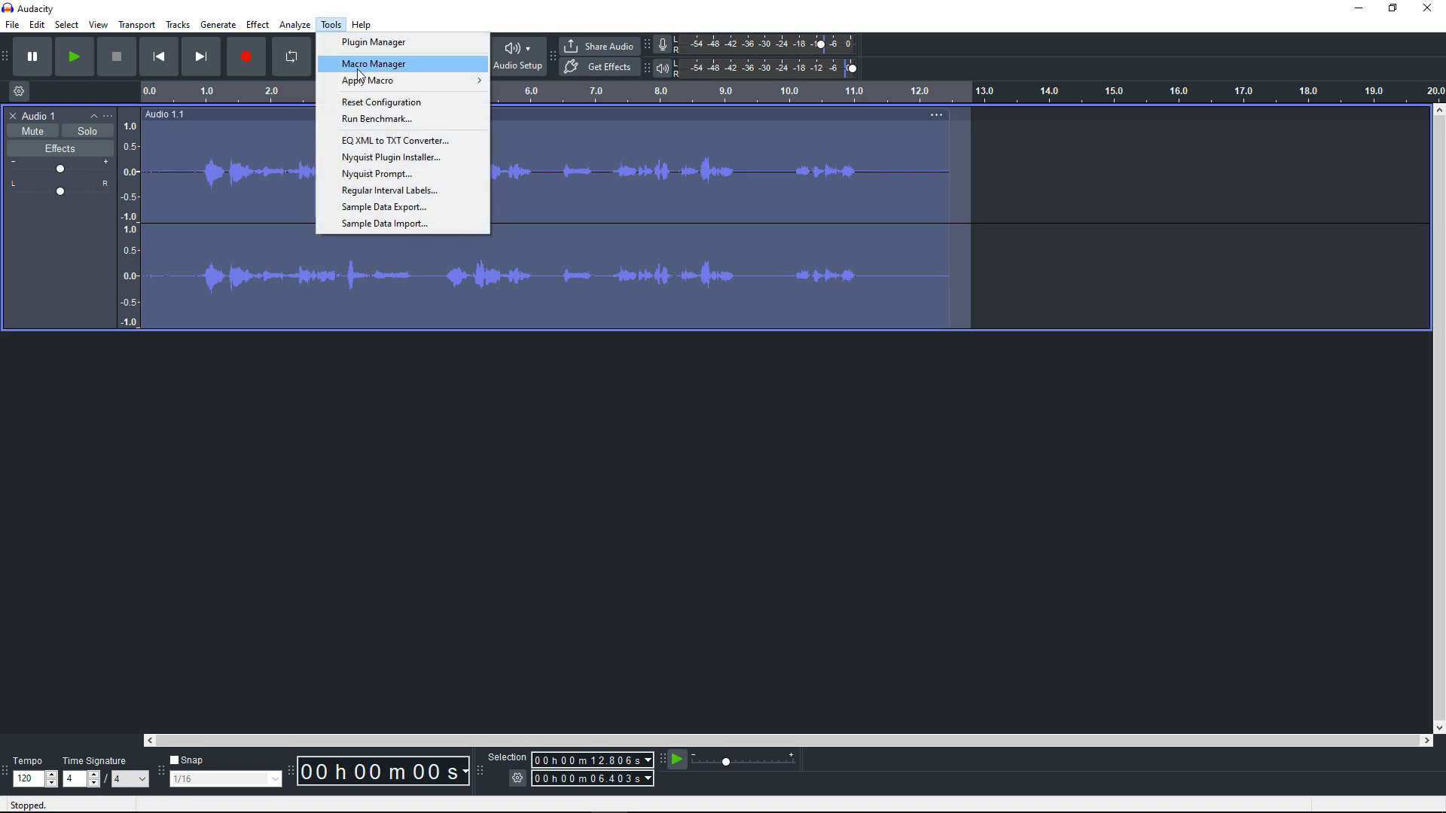
{"action": "mouse_move", "coordinate": [407, 80]}
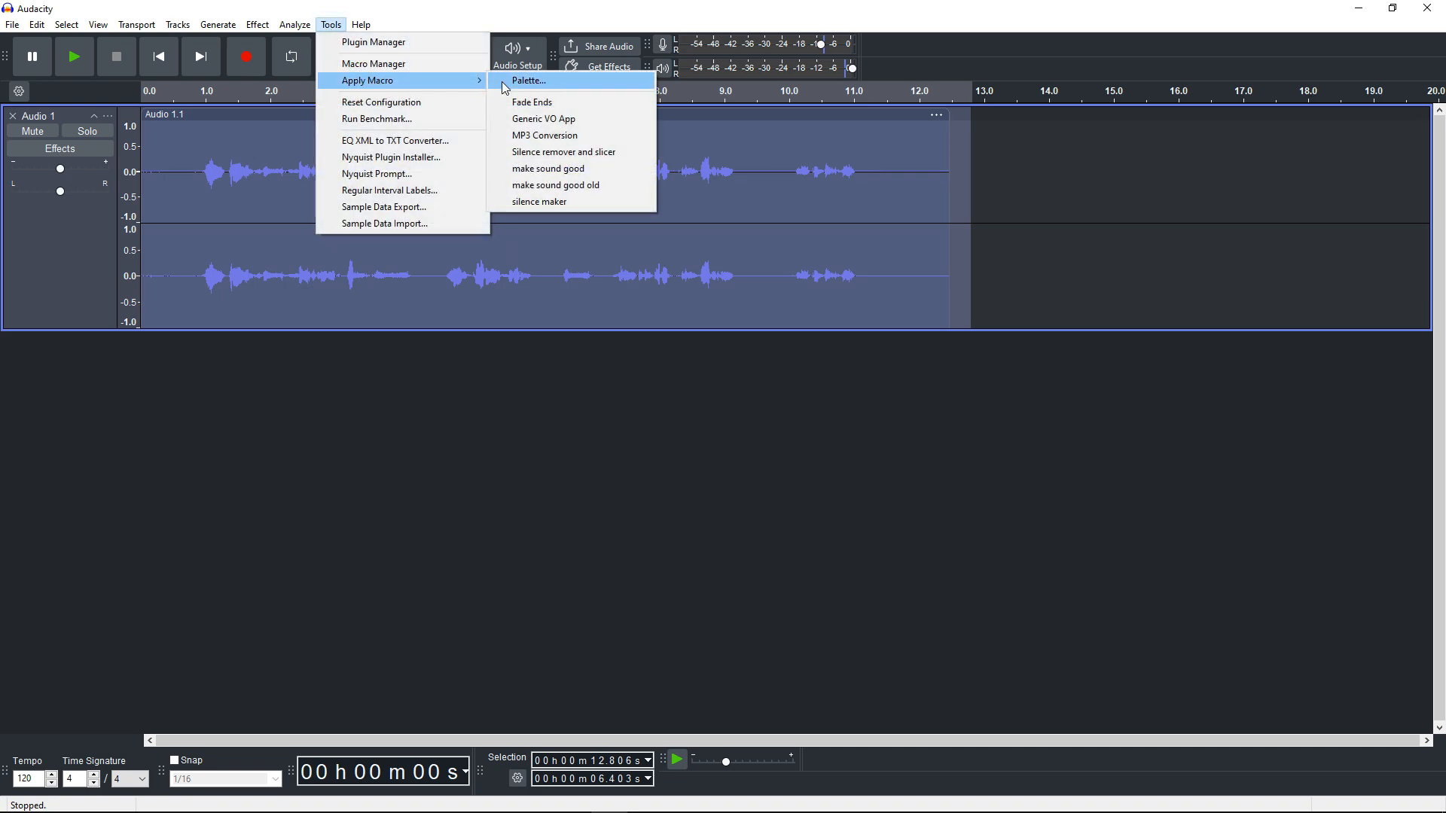
{"action": "left_click", "coordinate": [563, 204]}
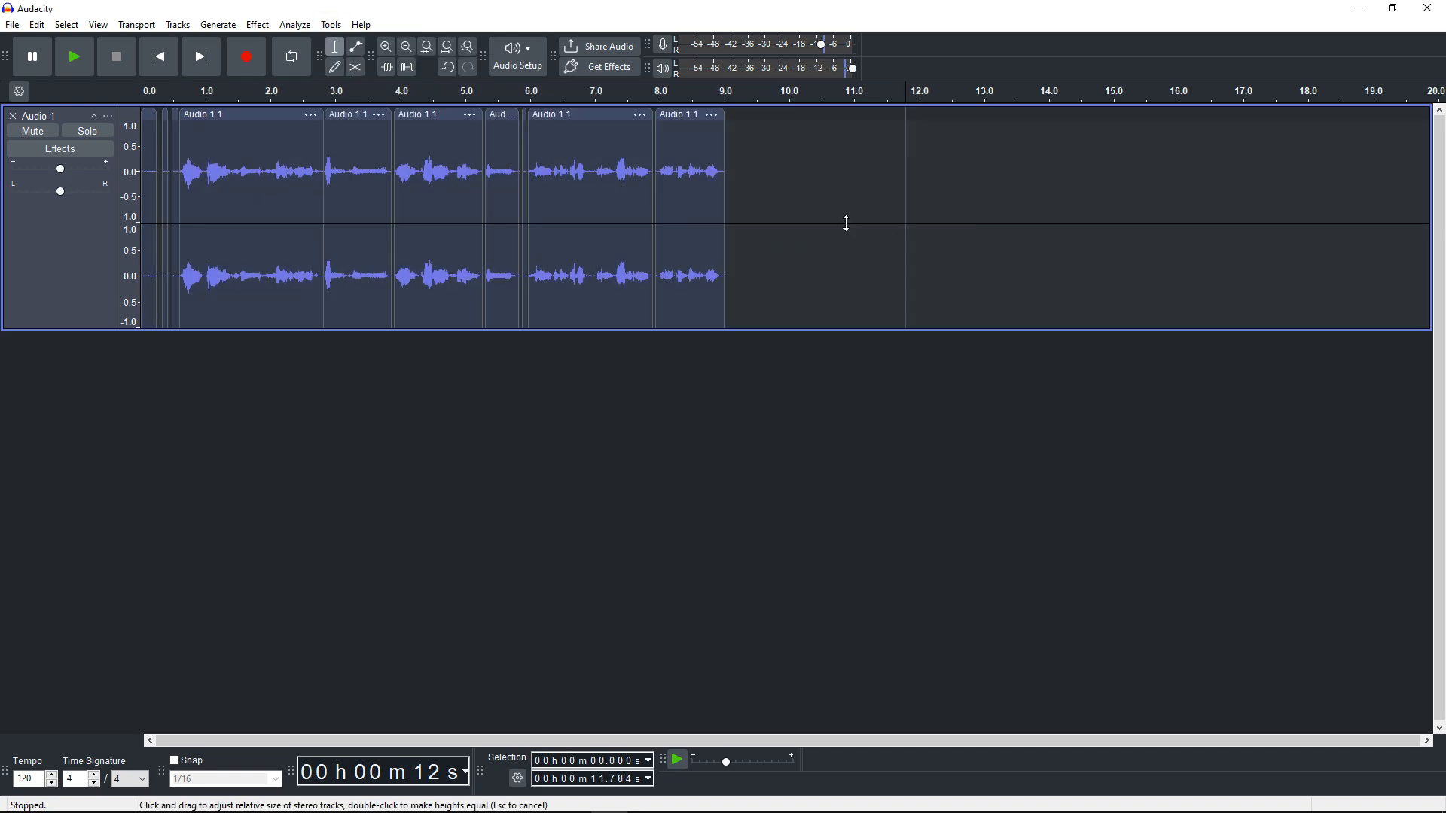
{"action": "scroll", "coordinate": [575, 202], "scroll_direction": "left", "scroll_amount": 2}
{"action": "left_click", "coordinate": [153, 164]}
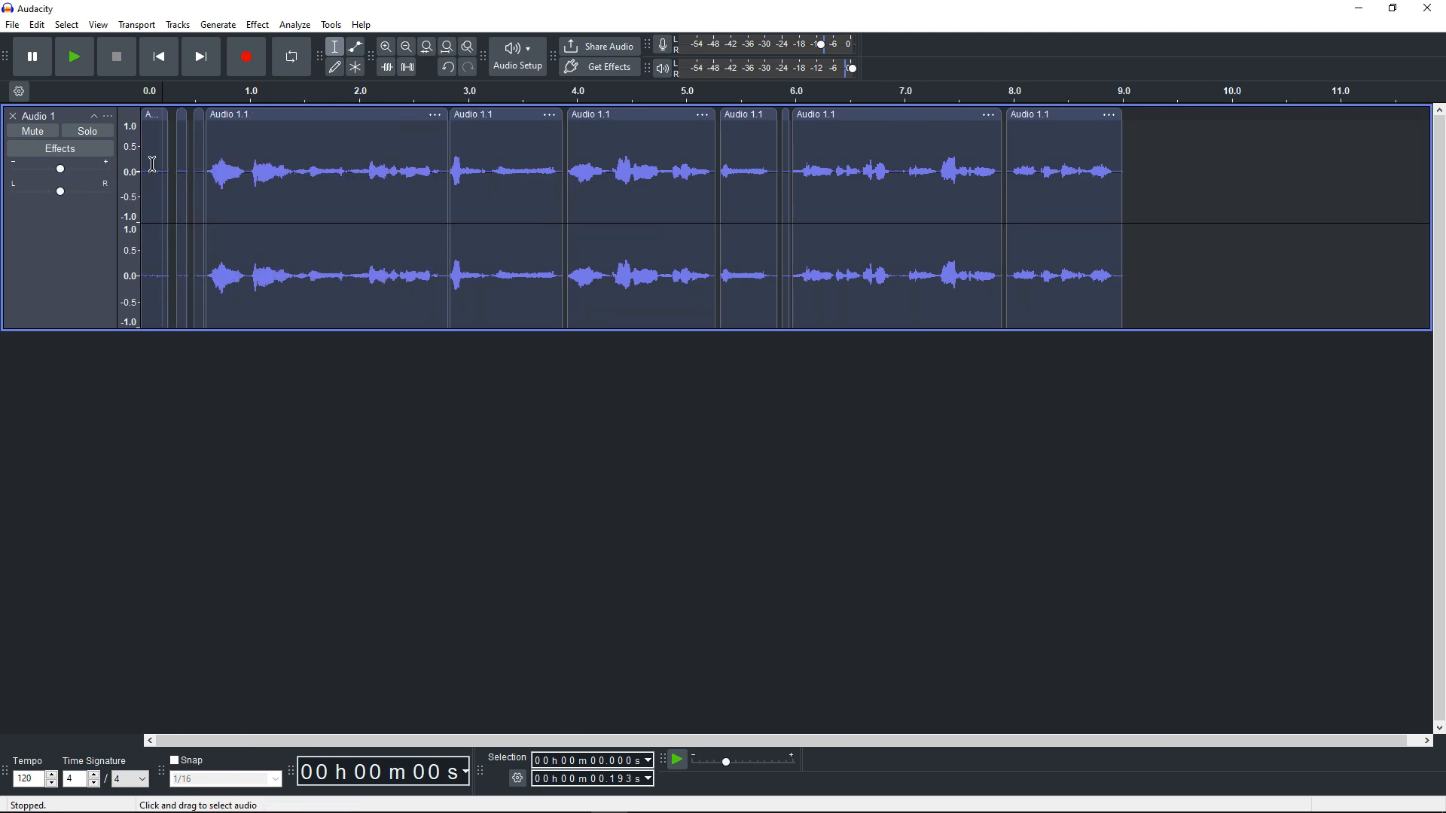
{"action": "left_click_drag", "start_coordinate": [144, 165], "coordinate": [164, 164]}
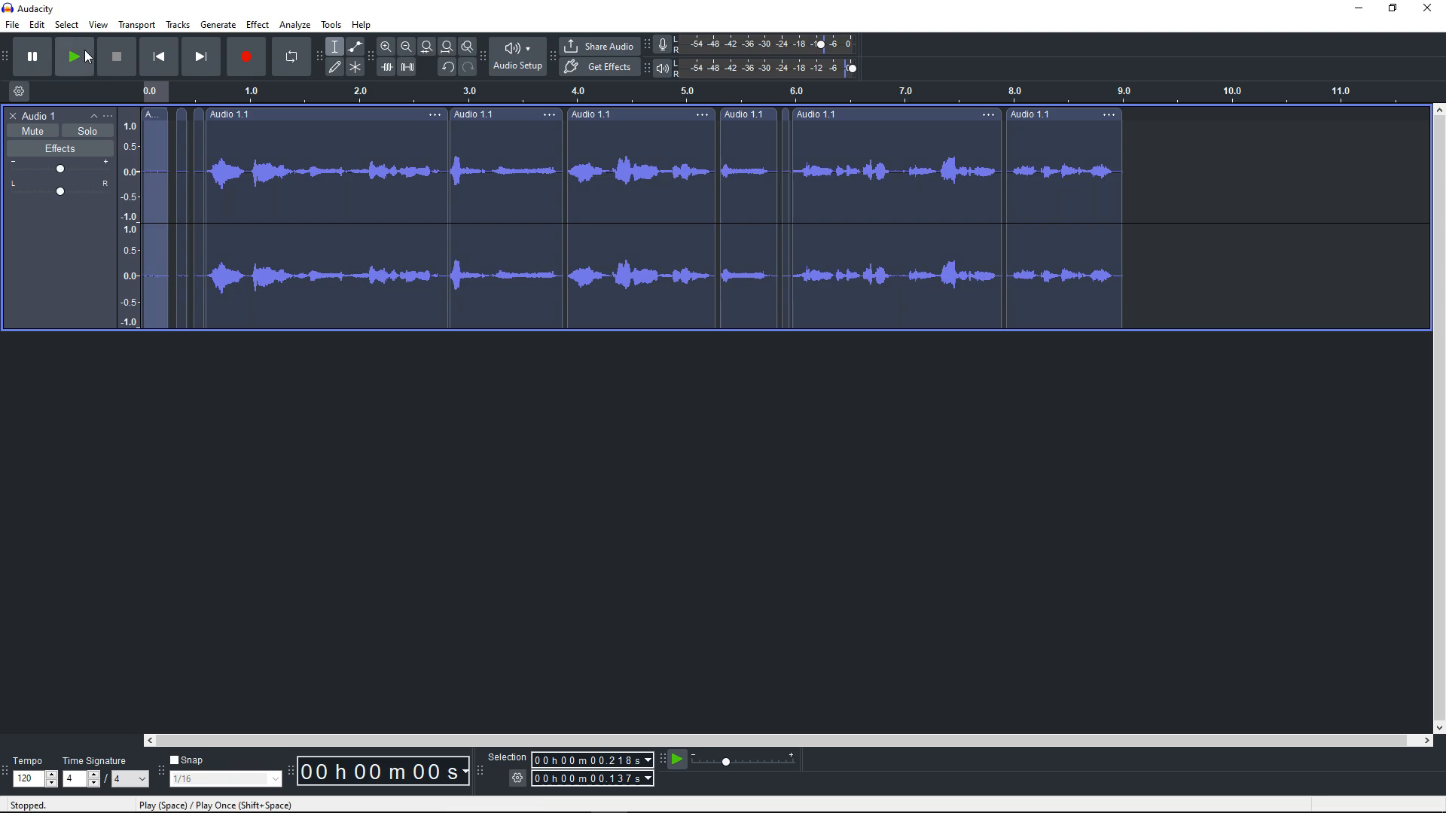
Search the keyboard shortcut preferences for "clip", check the Previous Clip and Next Clip bindings, and leave without changes
{"action": "left_click", "coordinate": [37, 25]}
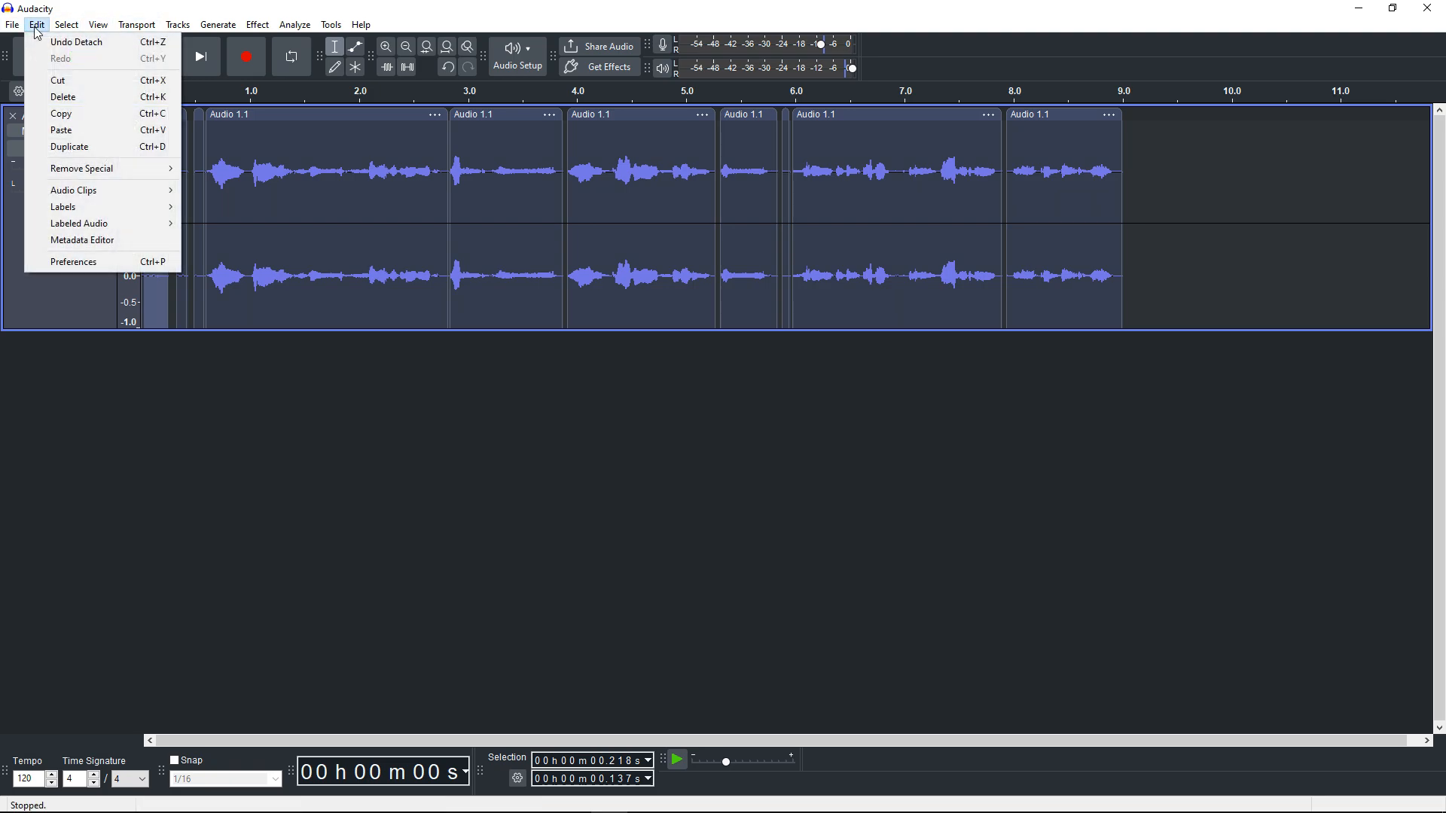
{"action": "left_click", "coordinate": [108, 262]}
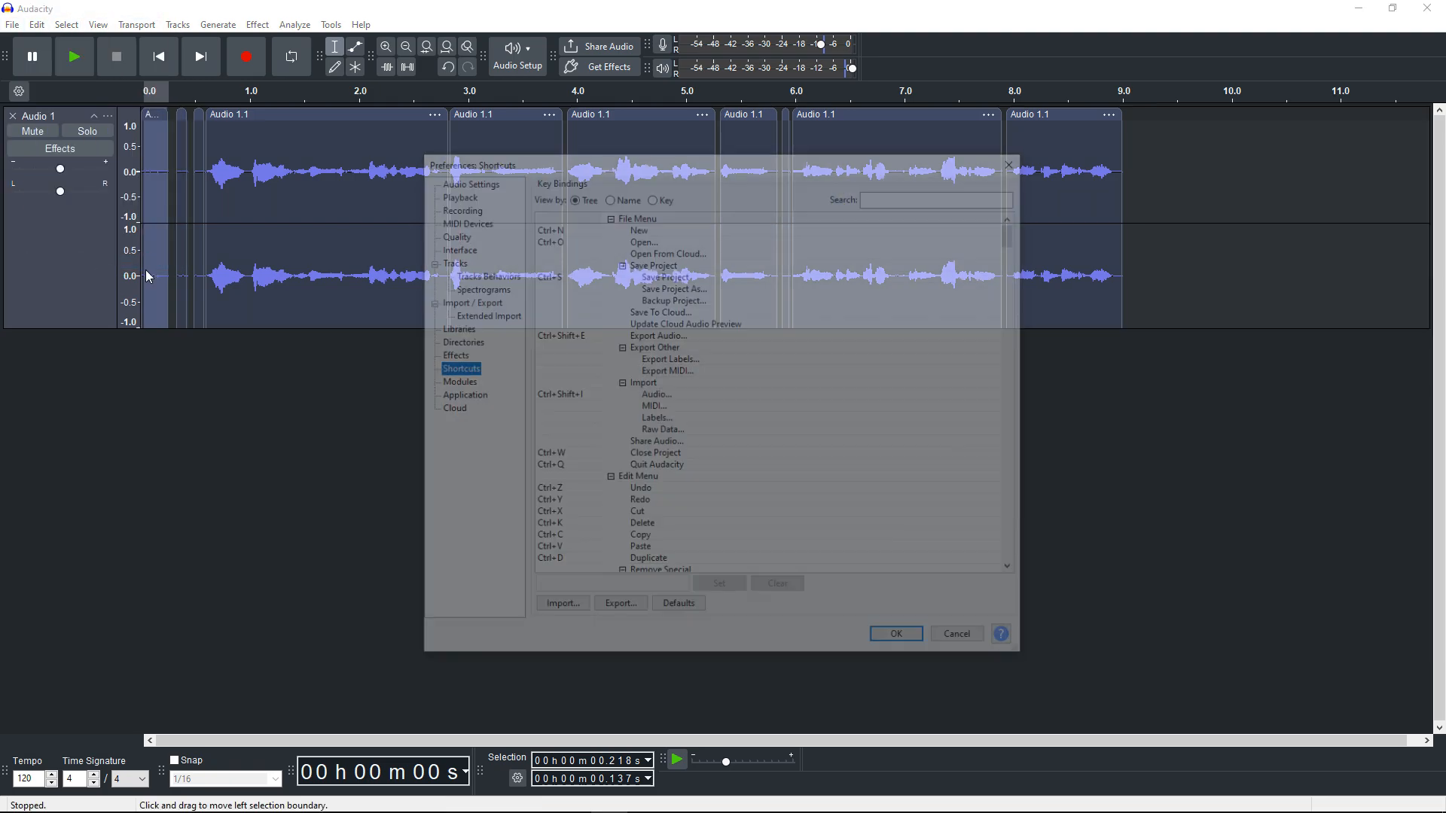
{"action": "left_click", "coordinate": [924, 194]}
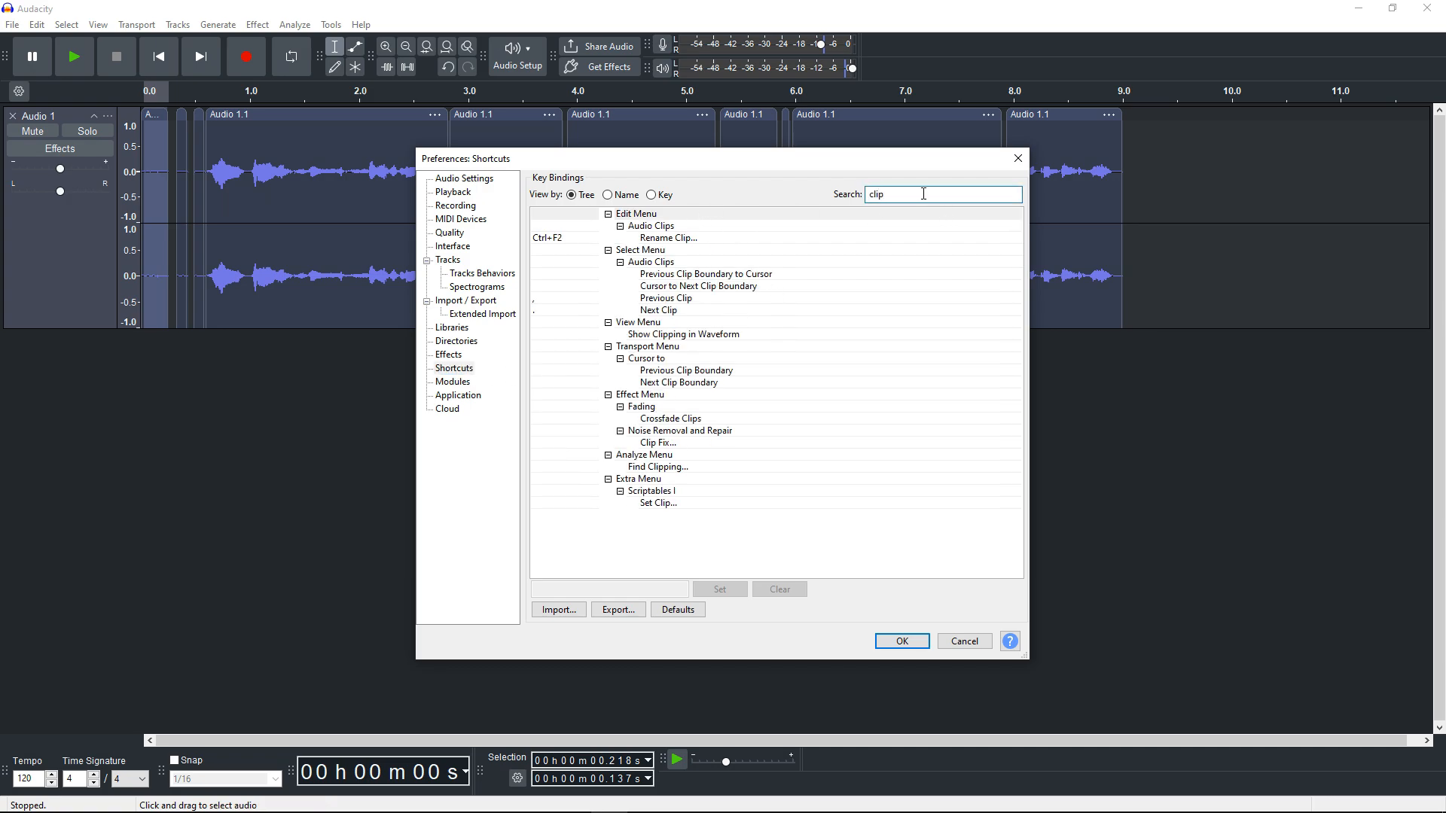
{"action": "left_click", "coordinate": [684, 301]}
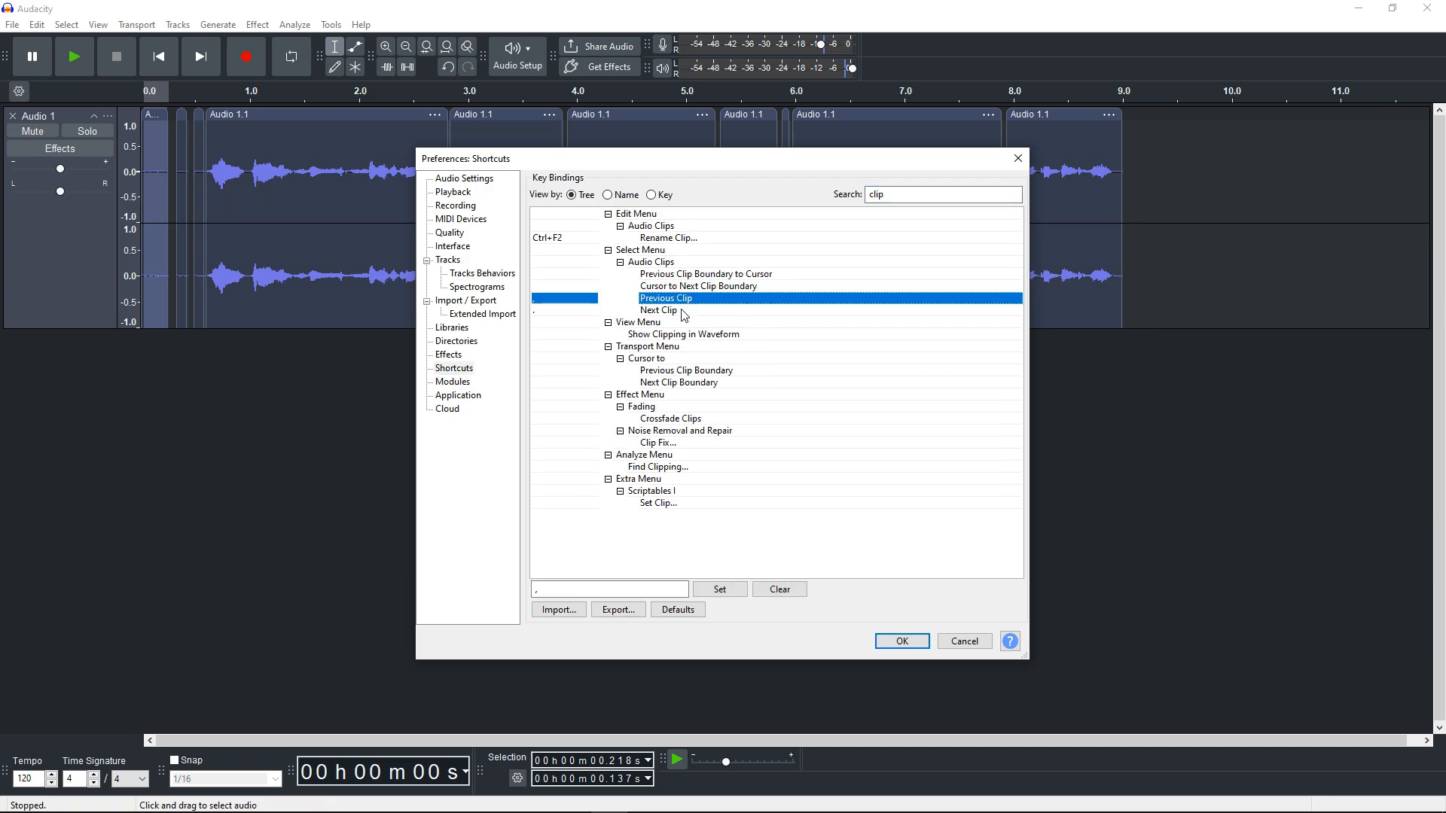
{"action": "left_click", "coordinate": [682, 312]}
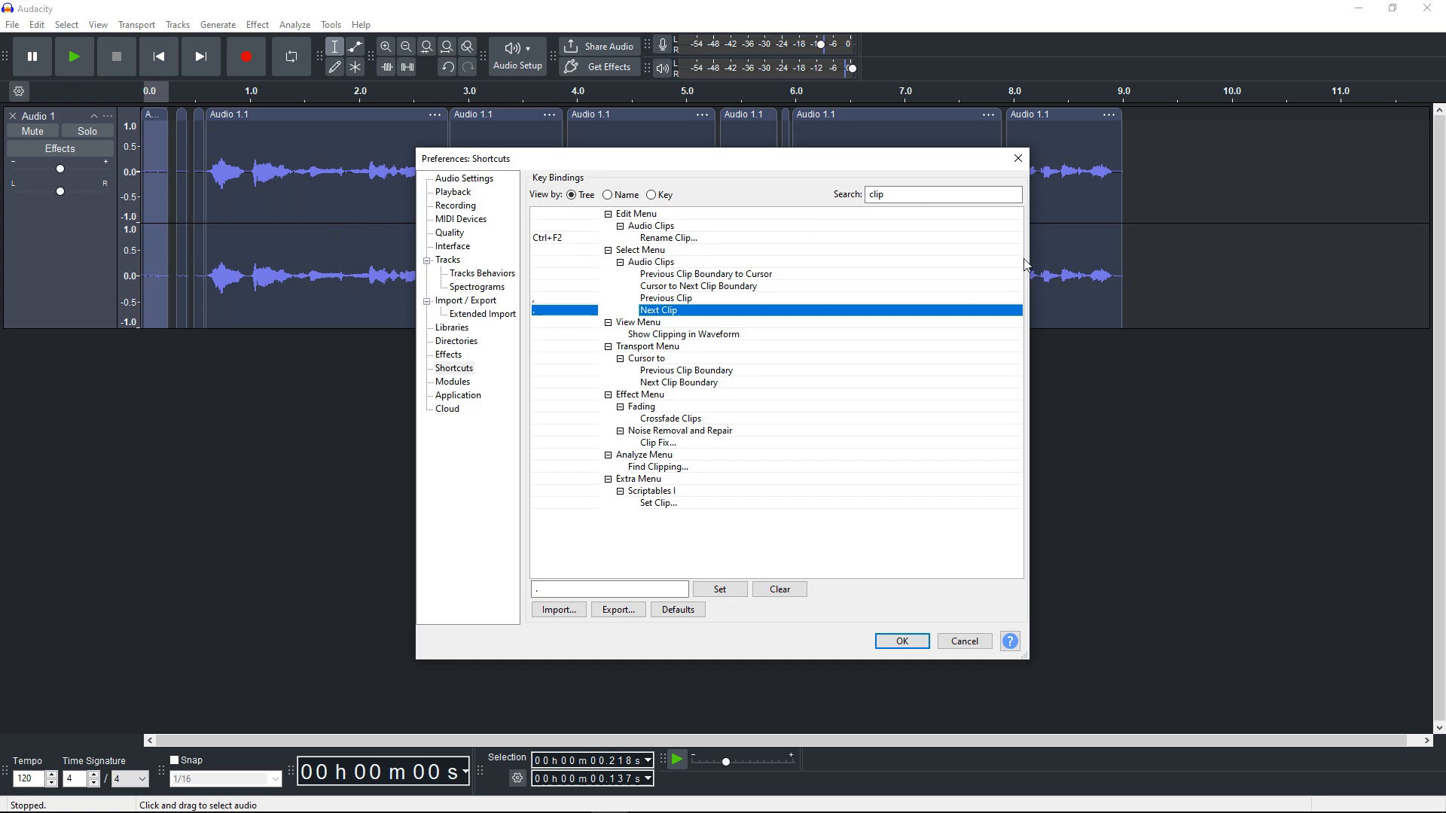
{"action": "left_click", "coordinate": [965, 640]}
Select the first clip and step the selection back and forth between neighbouring clips along the track
{"action": "double_click", "coordinate": [148, 167]}
{"action": "key", "text": "alt+period"}
{"action": "key", "text": "alt+period"}
{"action": "key", "text": "alt+period"}
{"action": "key", "text": "alt+period"}
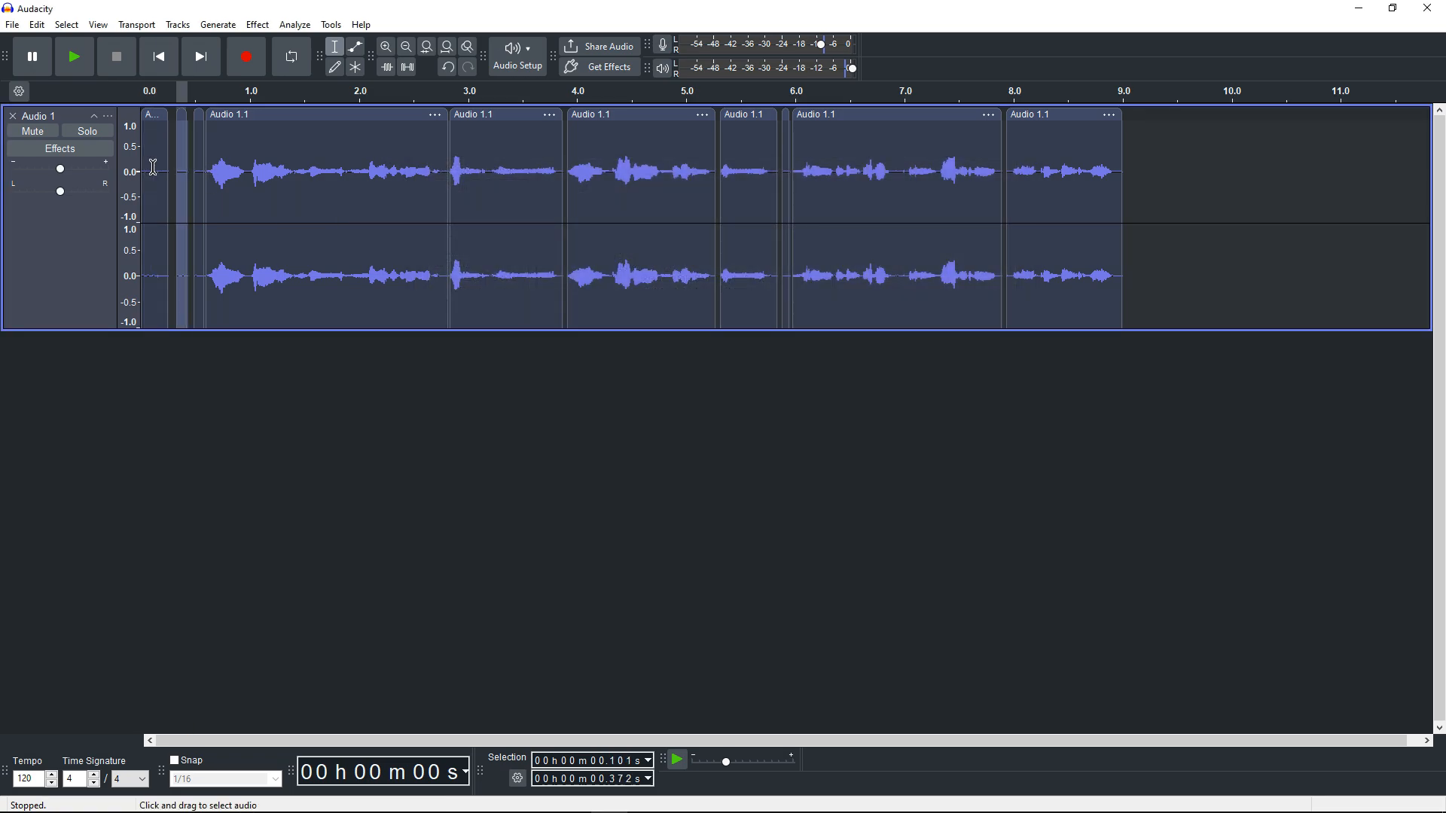
{"action": "key", "text": "alt+comma"}
{"action": "key", "text": "alt+comma"}
{"action": "key", "text": "alt+comma"}
{"action": "key", "text": "alt+comma"}
{"action": "key", "text": "alt+period"}
{"action": "key", "text": "alt+period"}
{"action": "key", "text": "alt+period"}
{"action": "key", "text": "alt+period"}
{"action": "key", "text": "alt+period"}
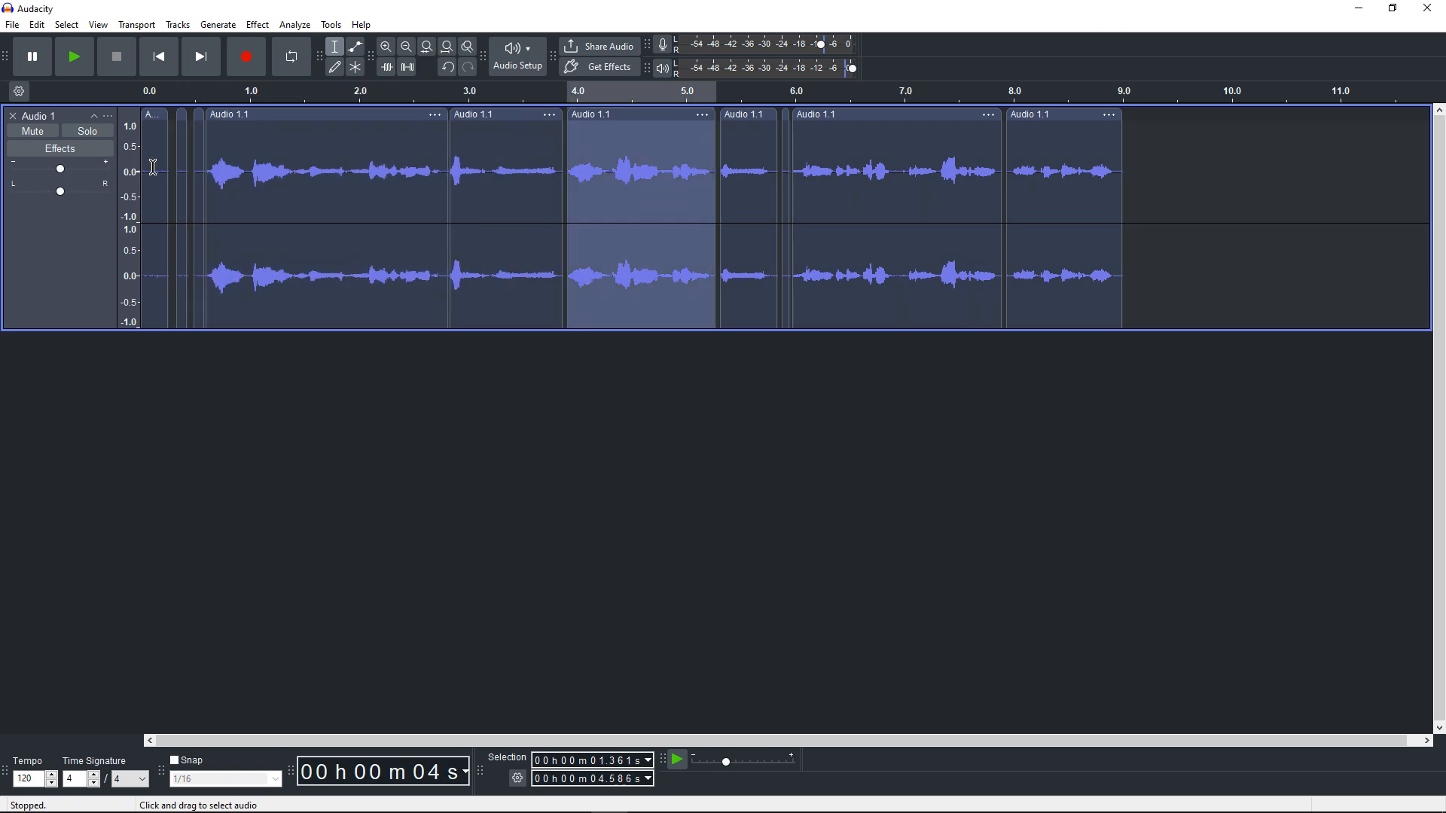
{"action": "key", "text": "alt+comma"}
{"action": "key", "text": "alt+comma"}
{"action": "key", "text": "alt+period"}
{"action": "key", "text": "alt+period"}
{"action": "key", "text": "alt+comma"}
{"action": "key", "text": "alt+comma"}
{"action": "key", "text": "alt+comma"}
{"action": "key", "text": "alt+period"}
{"action": "key", "text": "alt+period"}
{"action": "key", "text": "alt+period"}
{"action": "key", "text": "alt+comma"}
{"action": "key", "text": "alt+comma"}
{"action": "key", "text": "alt+period"}
Play the clip starting at about 3.9 s and the clips following it
{"action": "key", "text": "space"}
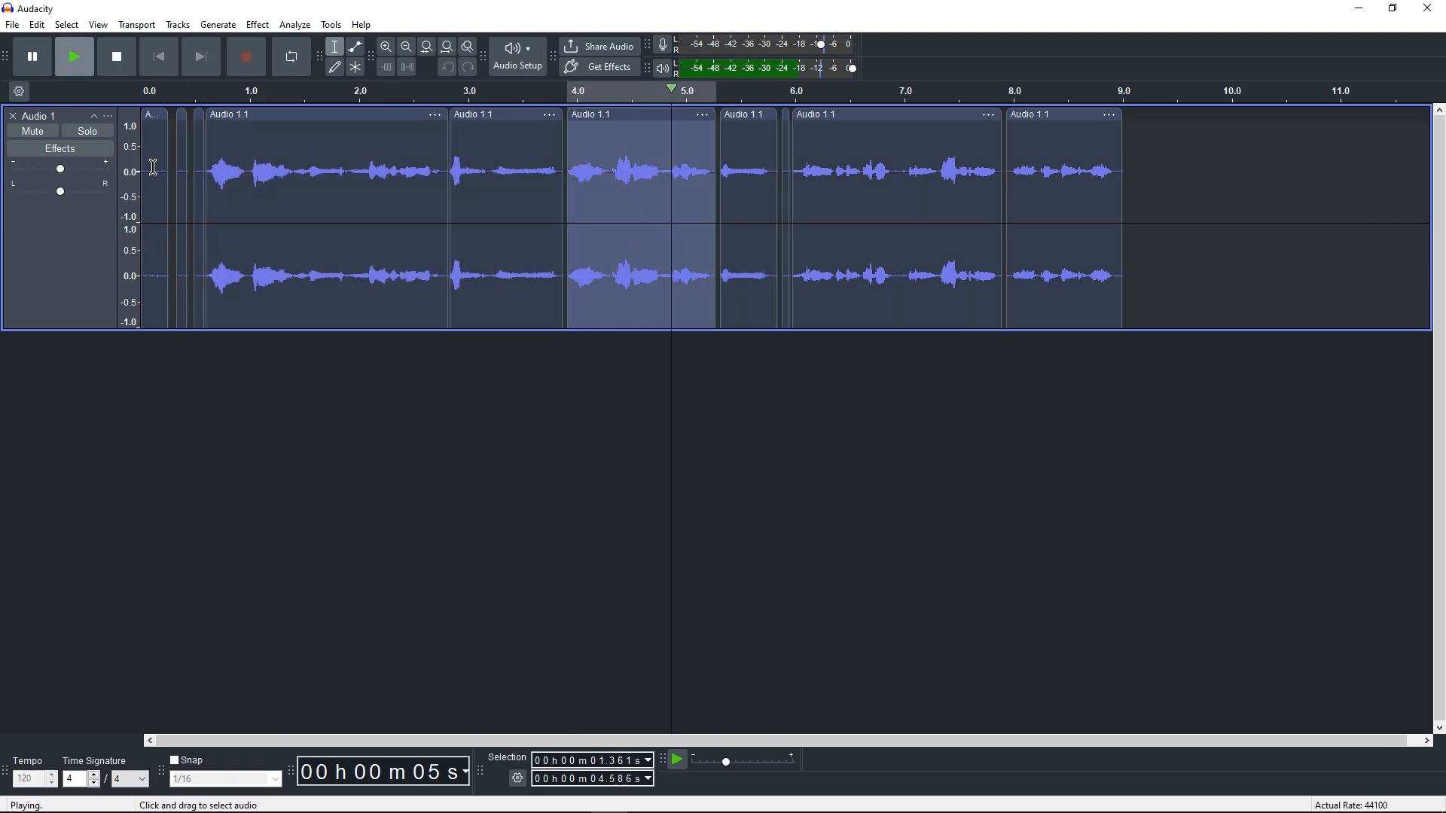
{"action": "key", "text": "alt+period"}
{"action": "key", "text": "space"}
{"action": "key", "text": "alt+period"}
{"action": "key", "text": "space"}
Delete the short clip starting at about 5.3 s and the tiny clip right after it
{"action": "key", "text": "alt+comma"}
{"action": "key", "text": "alt+comma"}
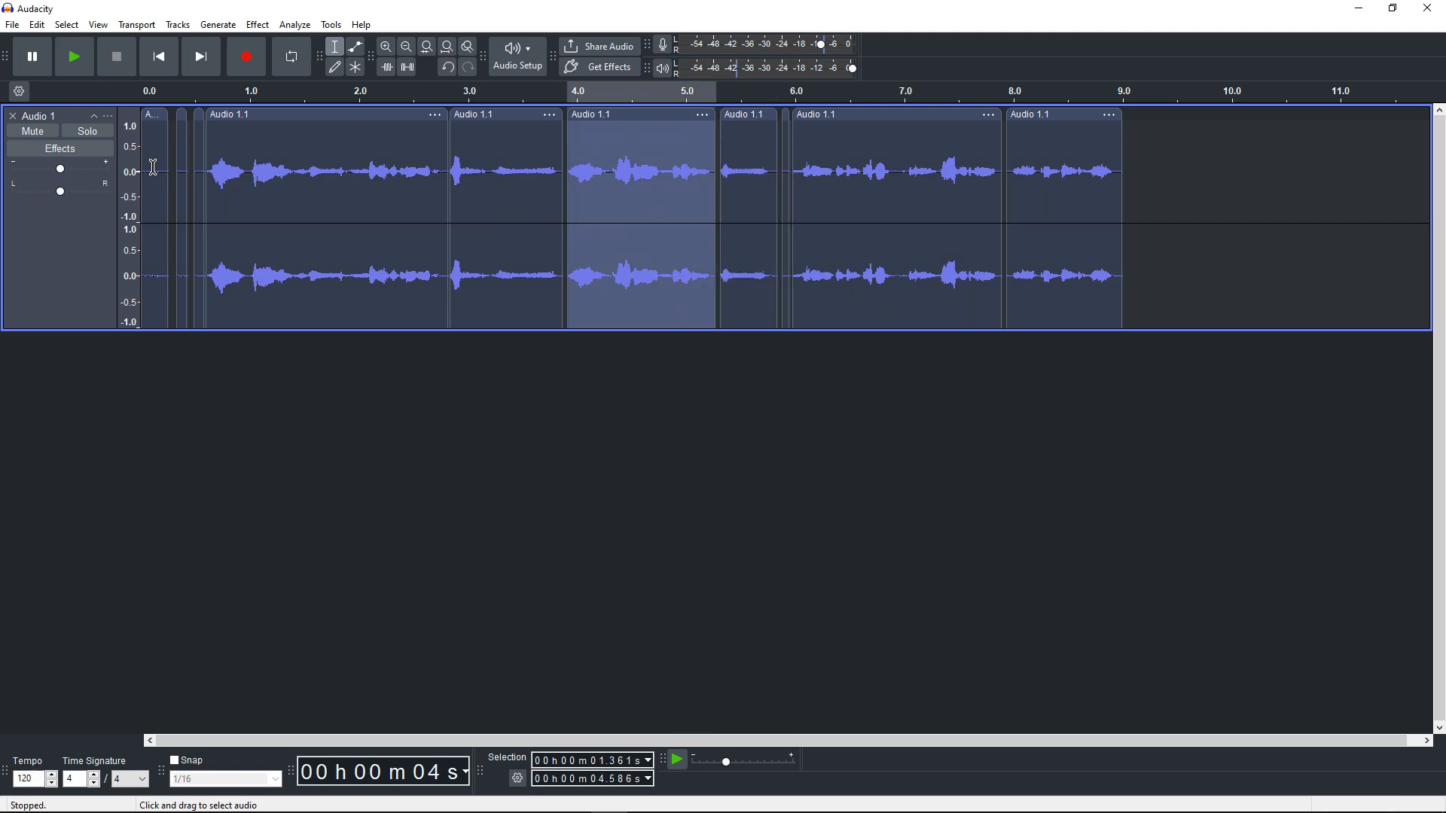
{"action": "key", "text": "alt+period"}
{"action": "key", "text": "Delete"}
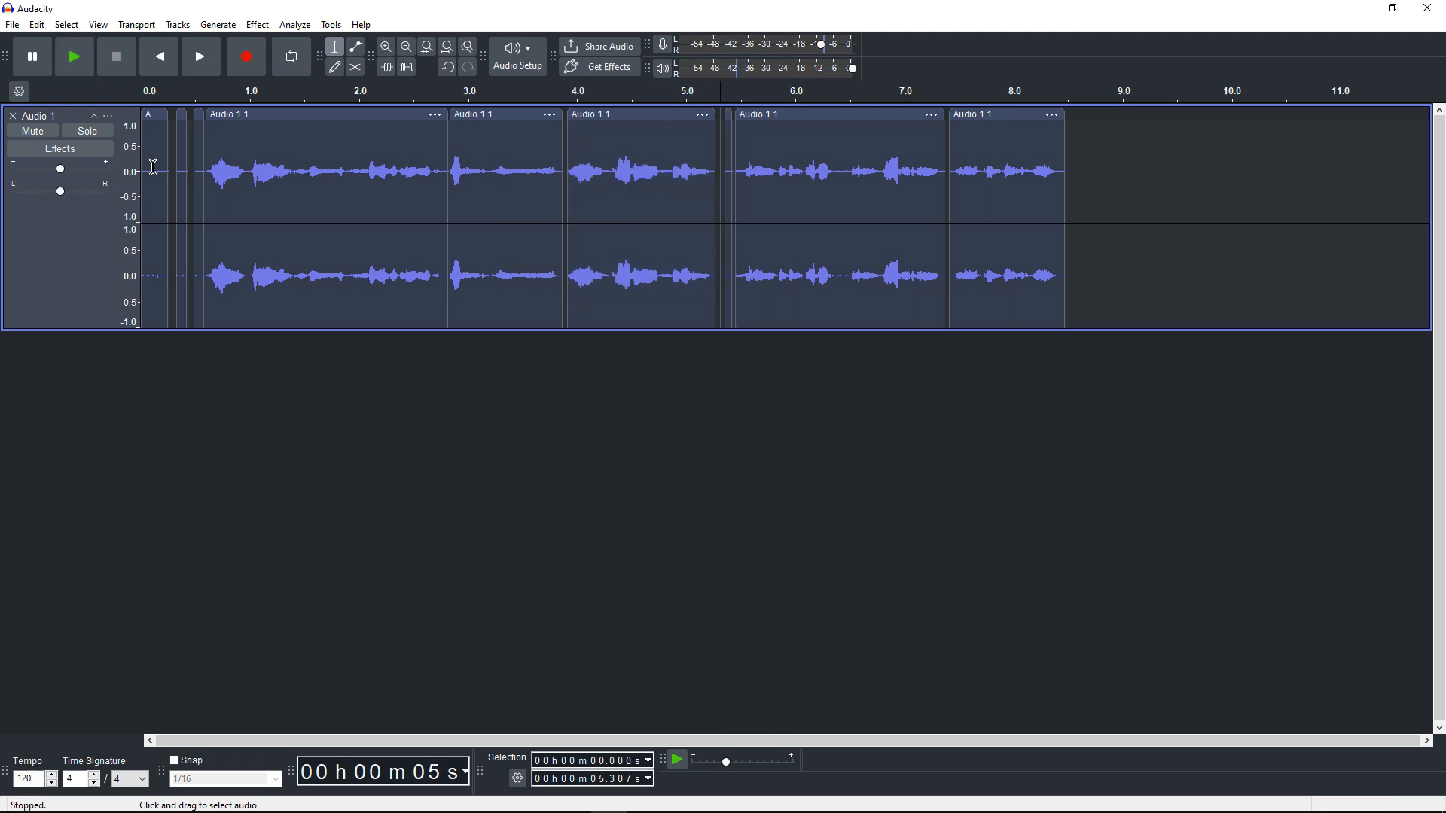
{"action": "key", "text": "alt+period"}
Play the last two clips on the track one after the other
{"action": "key", "text": "space"}
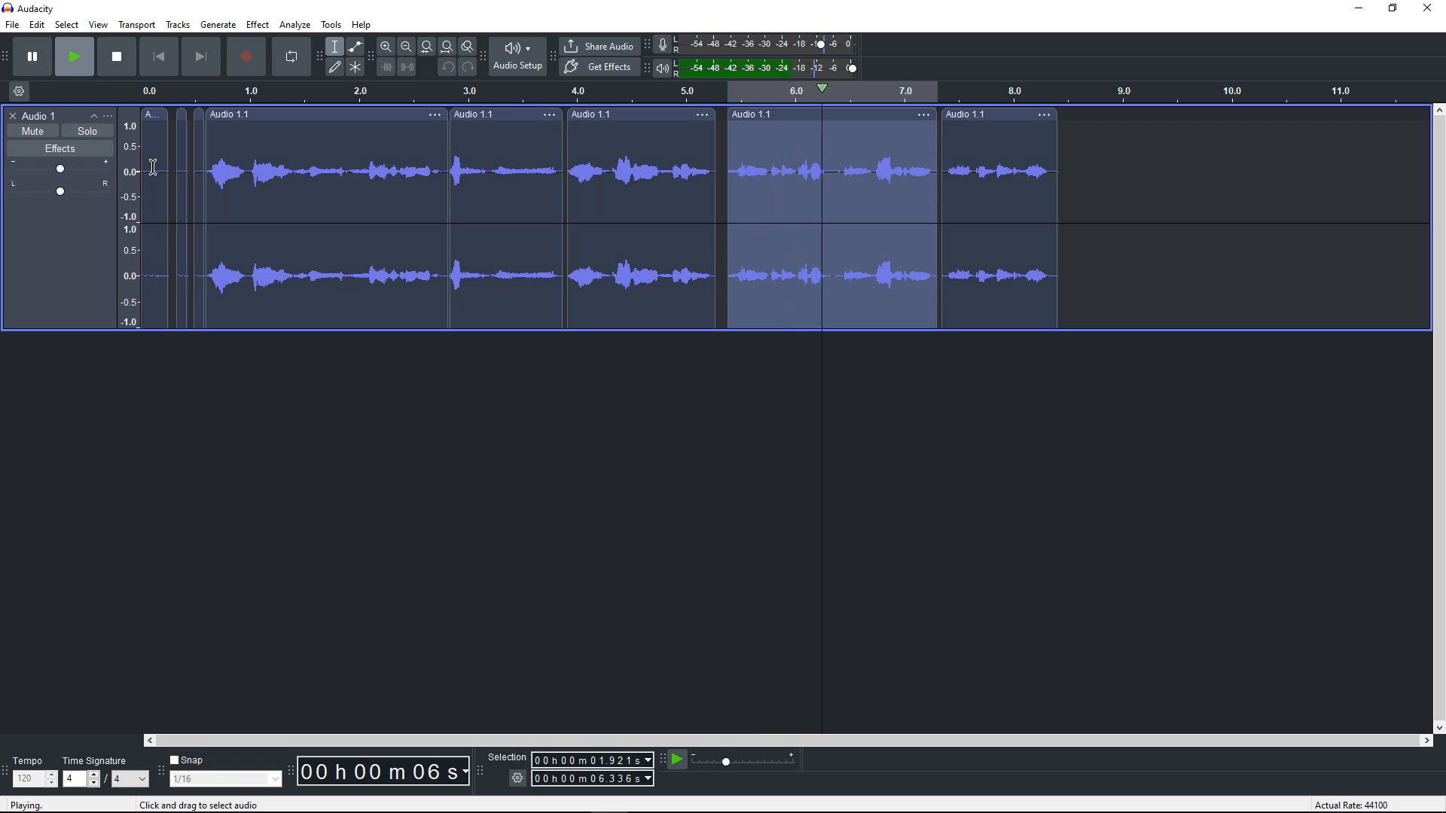
{"action": "key", "text": "alt+period"}
{"action": "key", "text": "space"}
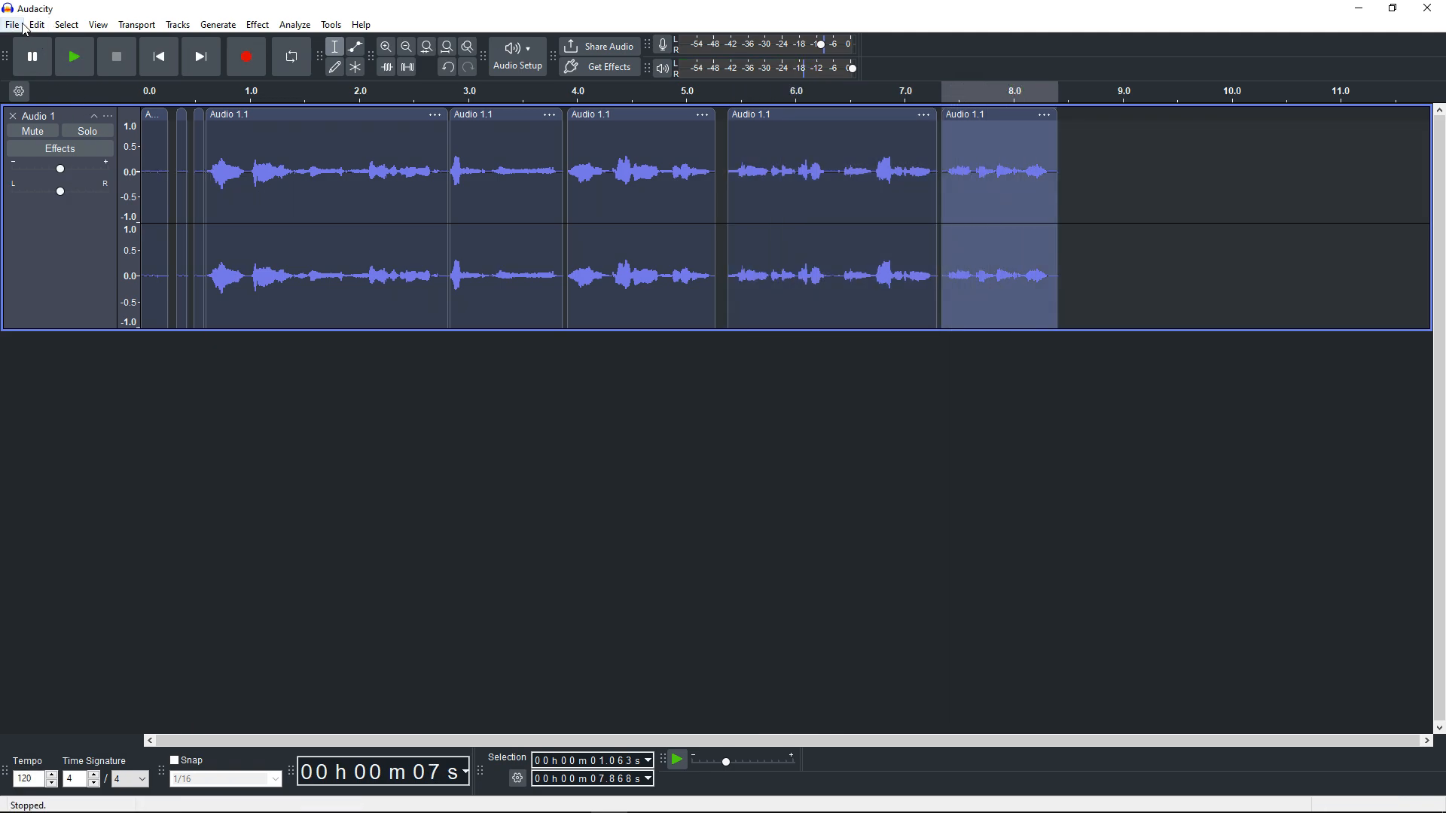
{"action": "left_click", "coordinate": [66, 25]}
{"action": "mouse_move", "coordinate": [96, 31]}
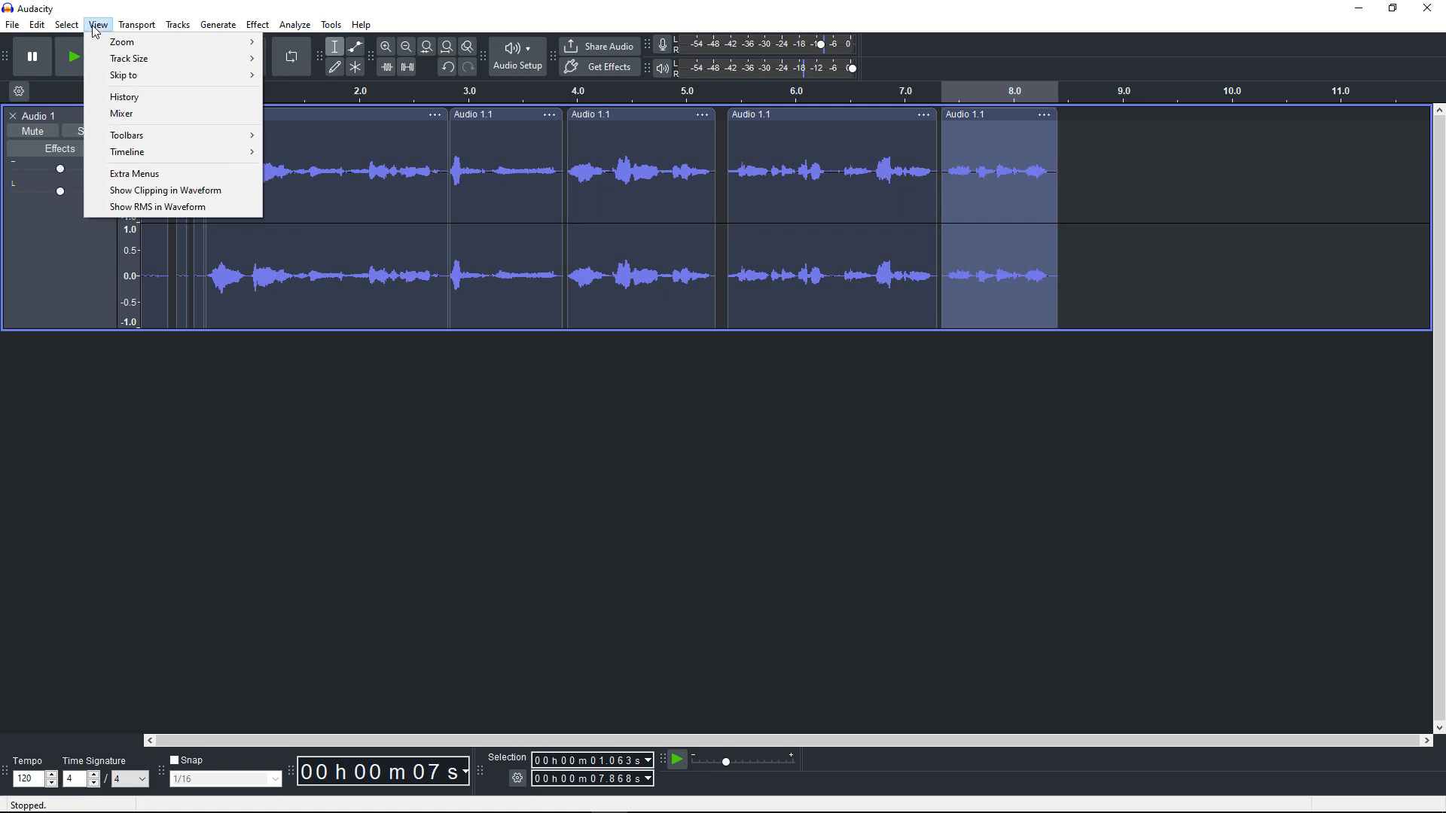
{"action": "left_click", "coordinate": [934, 194]}
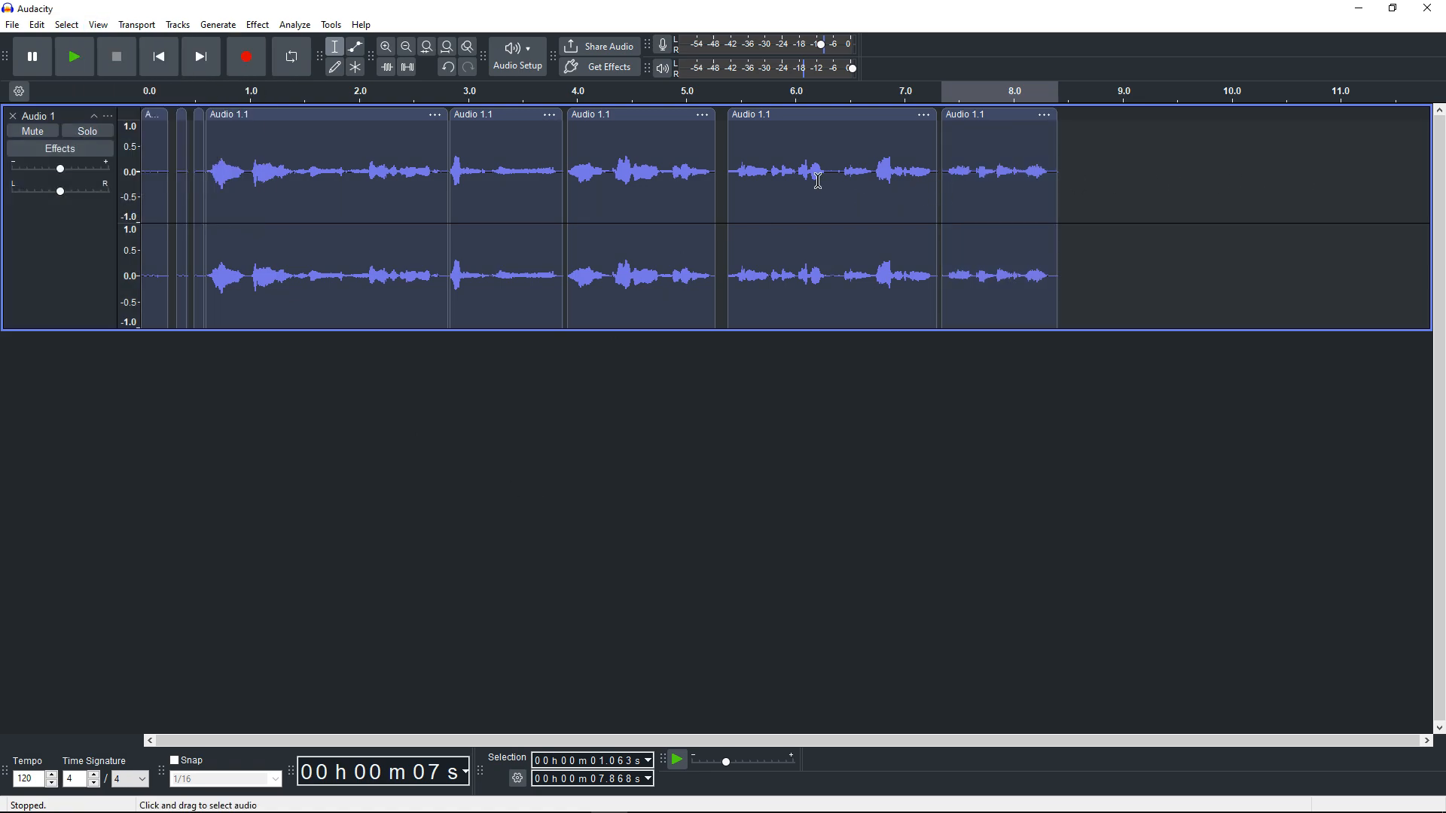
Check the "Editing a clip can move other clips" option in the Tracks Behaviors preferences and accept the dialog
{"action": "left_click", "coordinate": [37, 25]}
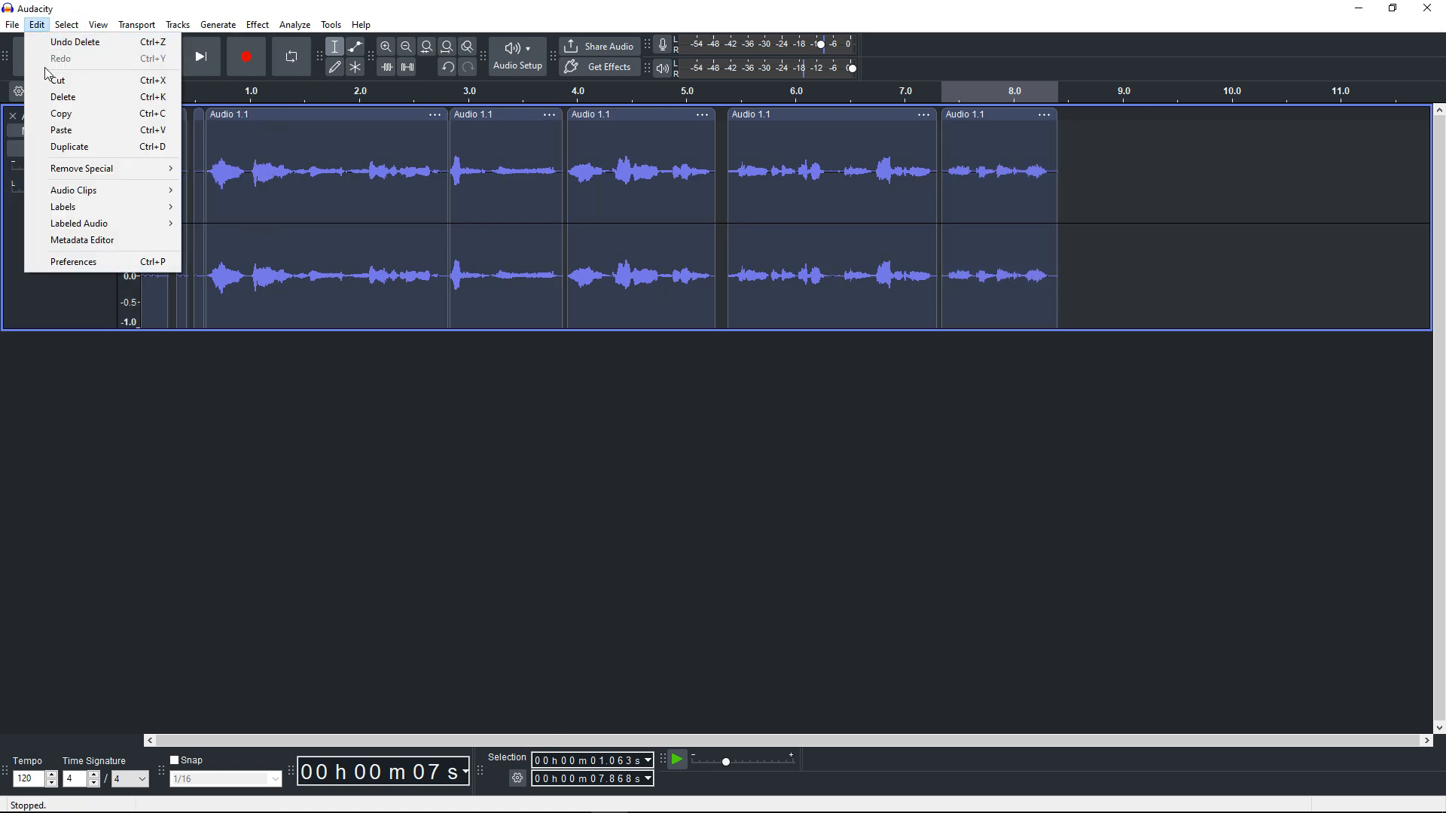
{"action": "left_click", "coordinate": [100, 263]}
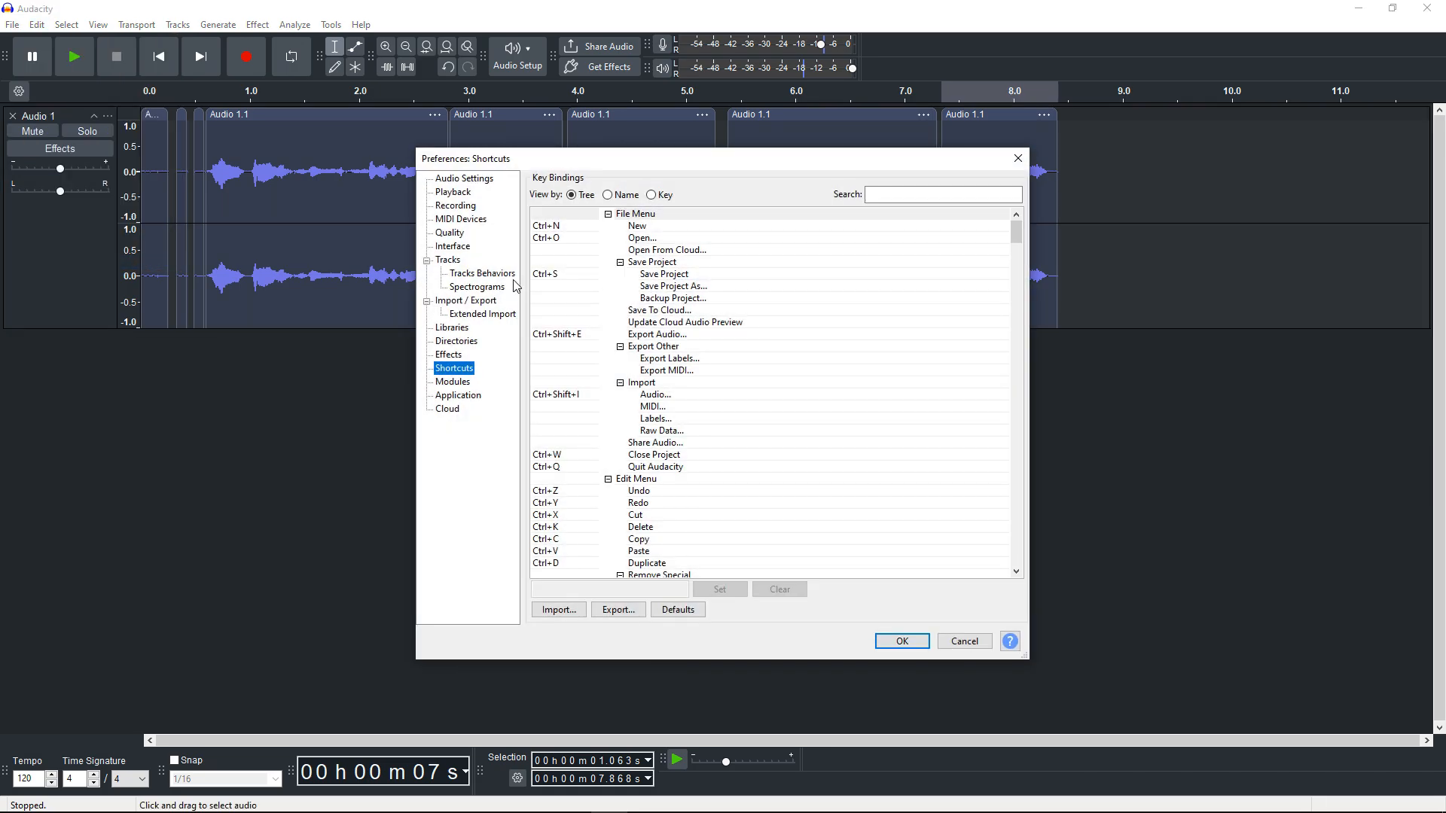
{"action": "left_click", "coordinate": [454, 261]}
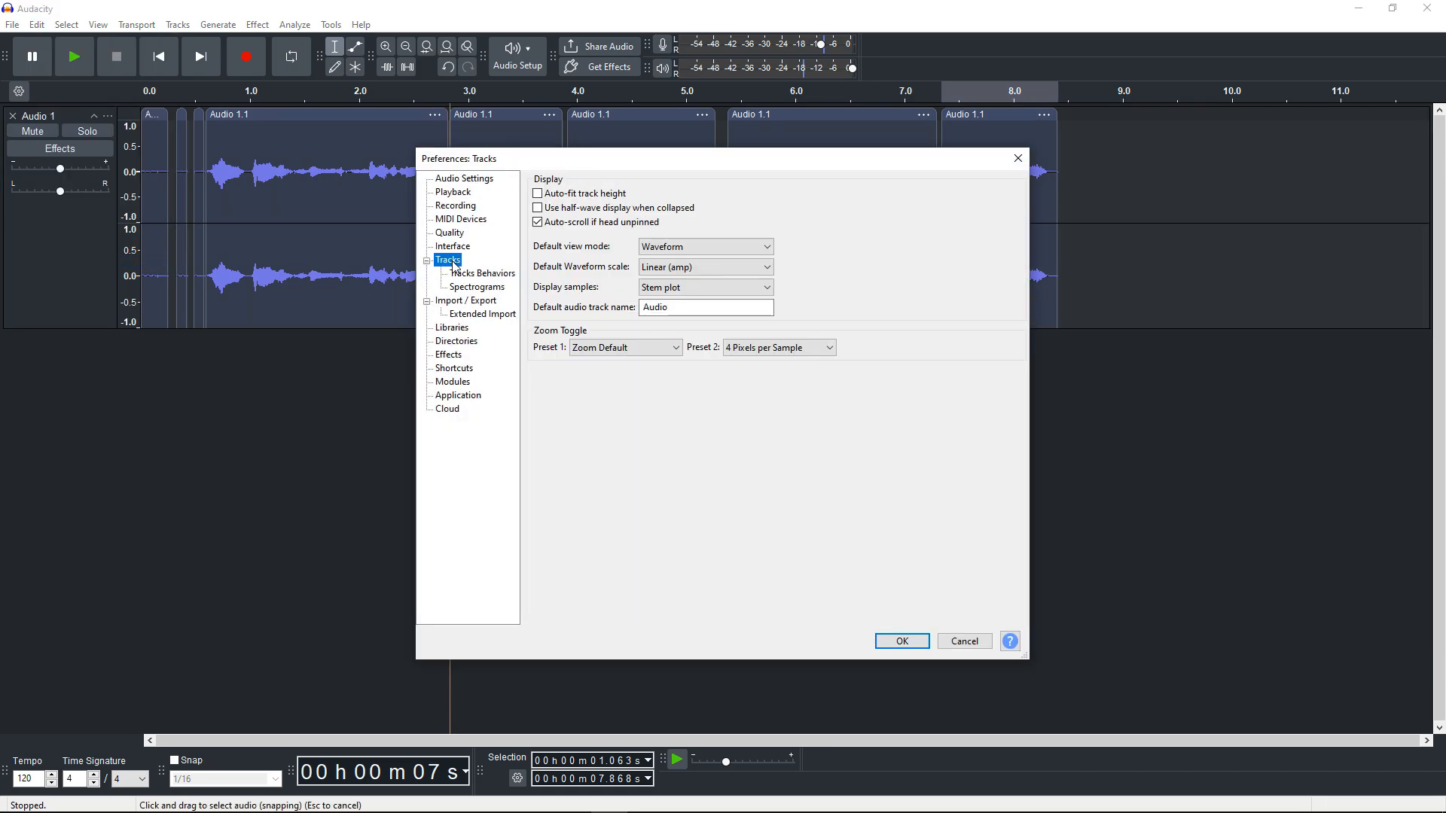
{"action": "left_click", "coordinate": [472, 274]}
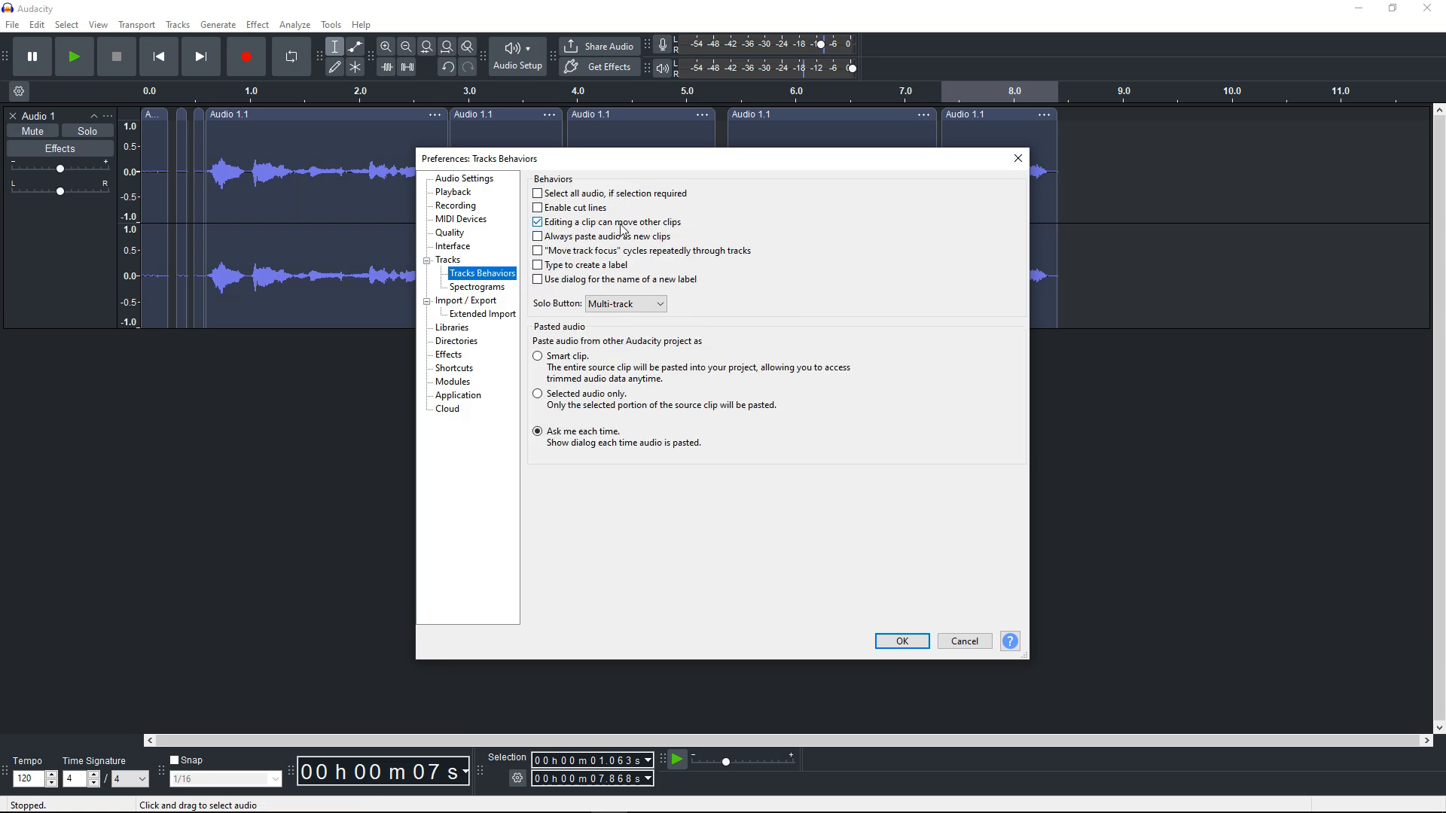
{"action": "left_click", "coordinate": [901, 641]}
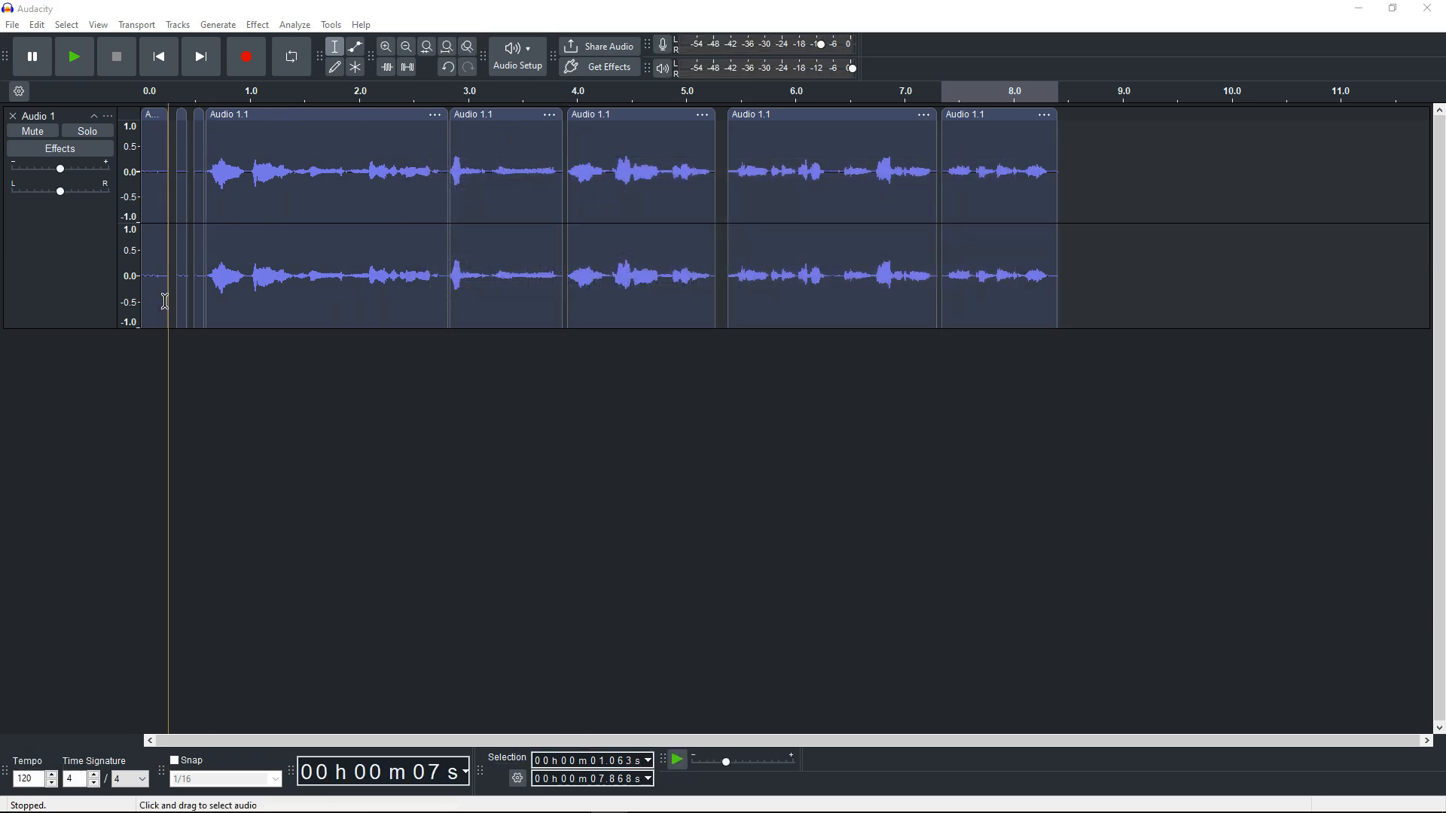
Trim the end of the clip starting at about 3.9 s back until only a thin sliver remains
{"action": "left_click", "coordinate": [158, 252]}
{"action": "scroll", "coordinate": [464, 180], "scroll_direction": "up", "scroll_amount": 1}
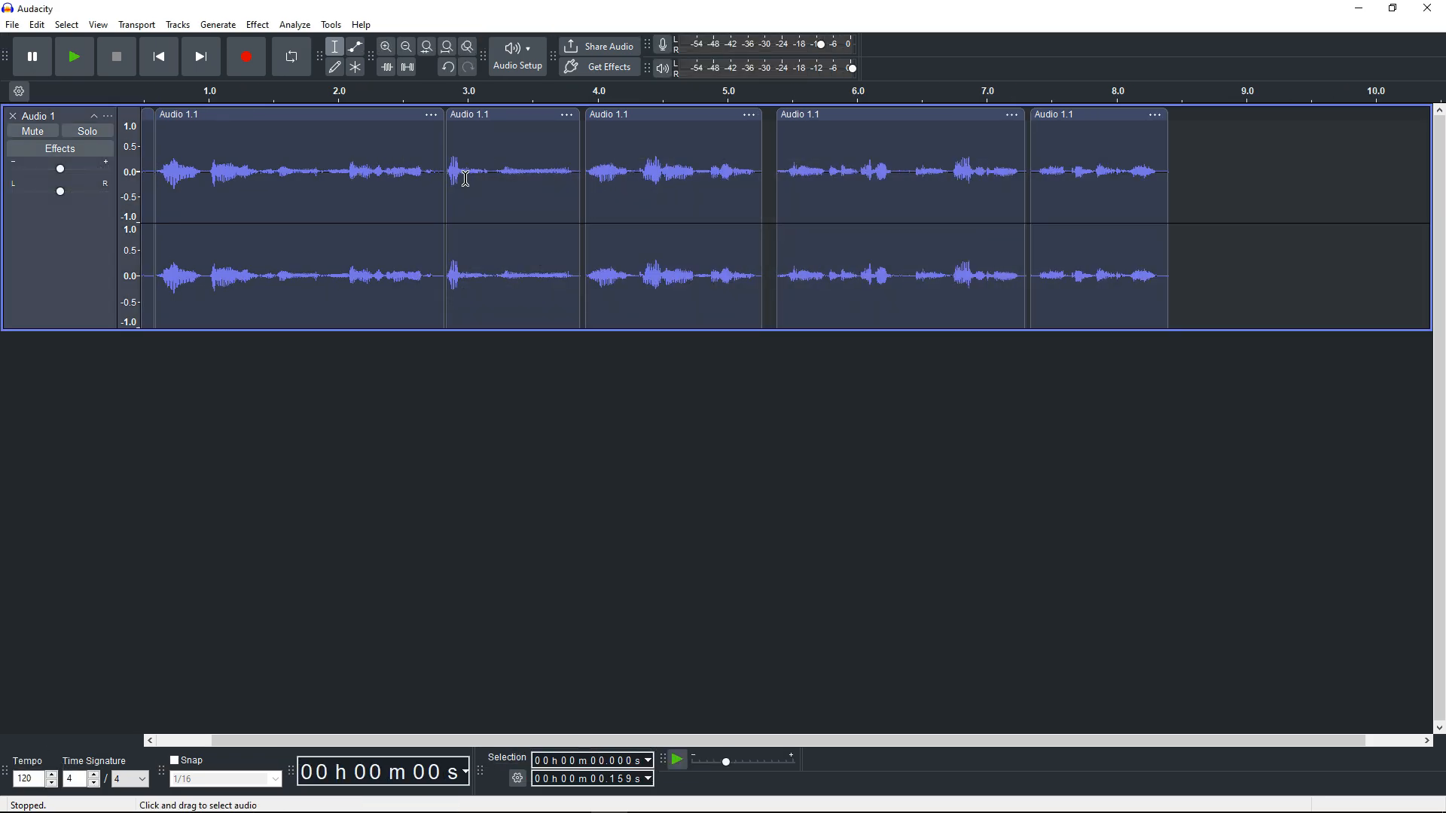
{"action": "scroll", "coordinate": [664, 157], "scroll_direction": "left", "scroll_amount": 1}
{"action": "scroll", "coordinate": [576, 138], "scroll_direction": "up", "scroll_amount": 1}
{"action": "double_click", "coordinate": [698, 143]}
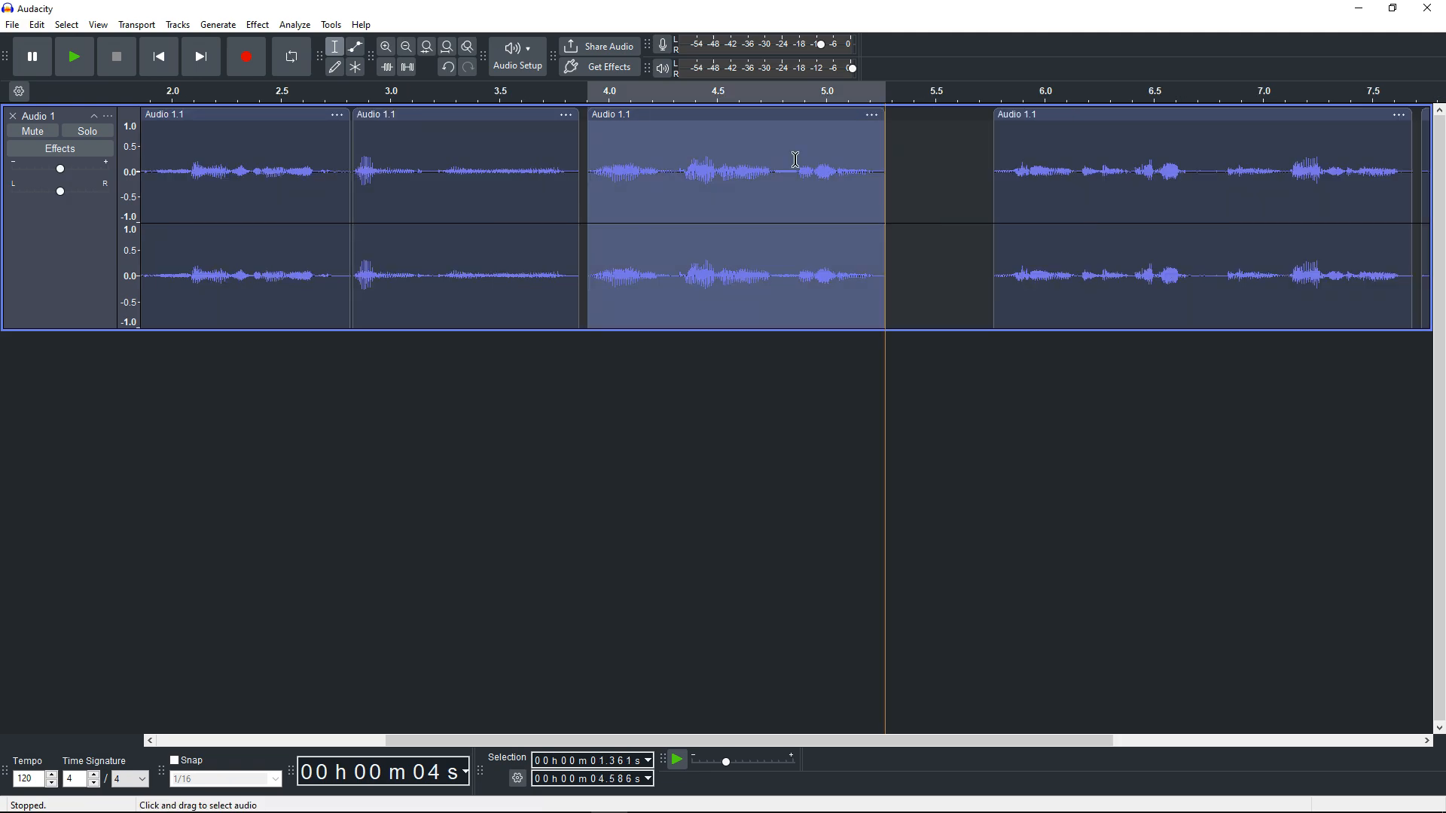
{"action": "left_click", "coordinate": [964, 161]}
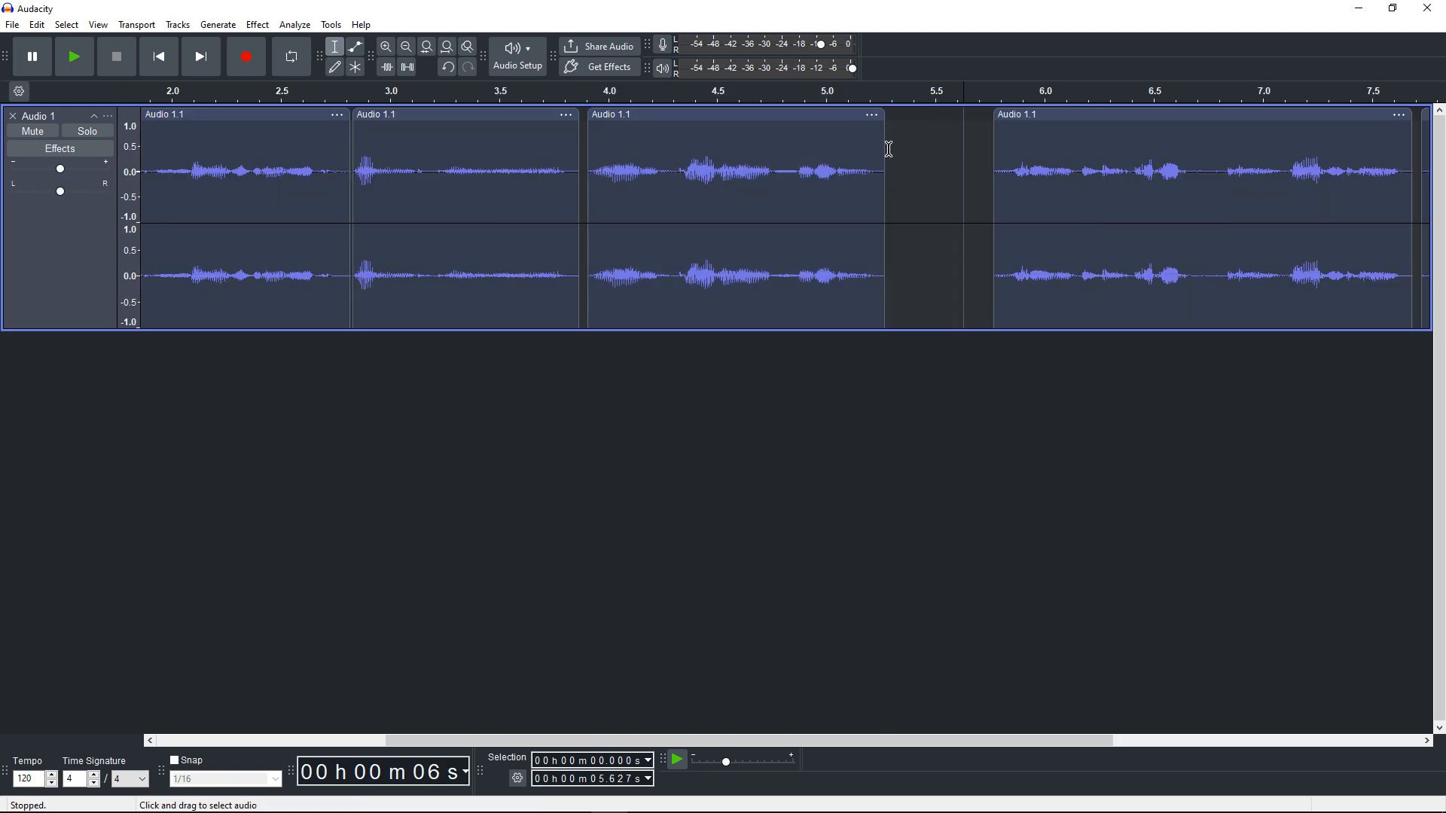
{"action": "left_click_drag", "start_coordinate": [884, 145], "coordinate": [595, 192]}
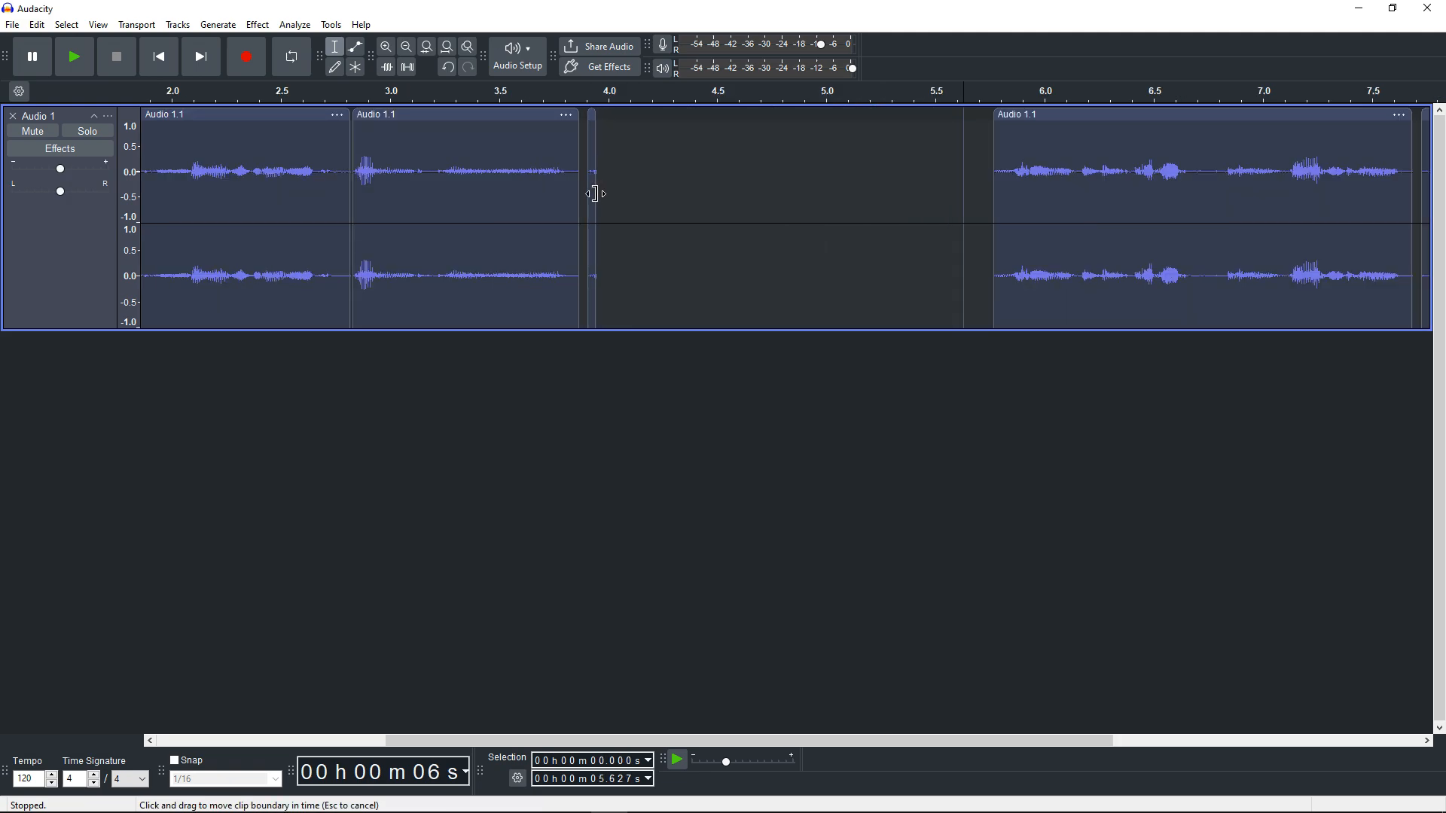
Delete the thin clip sliver at about 3.9 s
{"action": "left_click", "coordinate": [590, 138]}
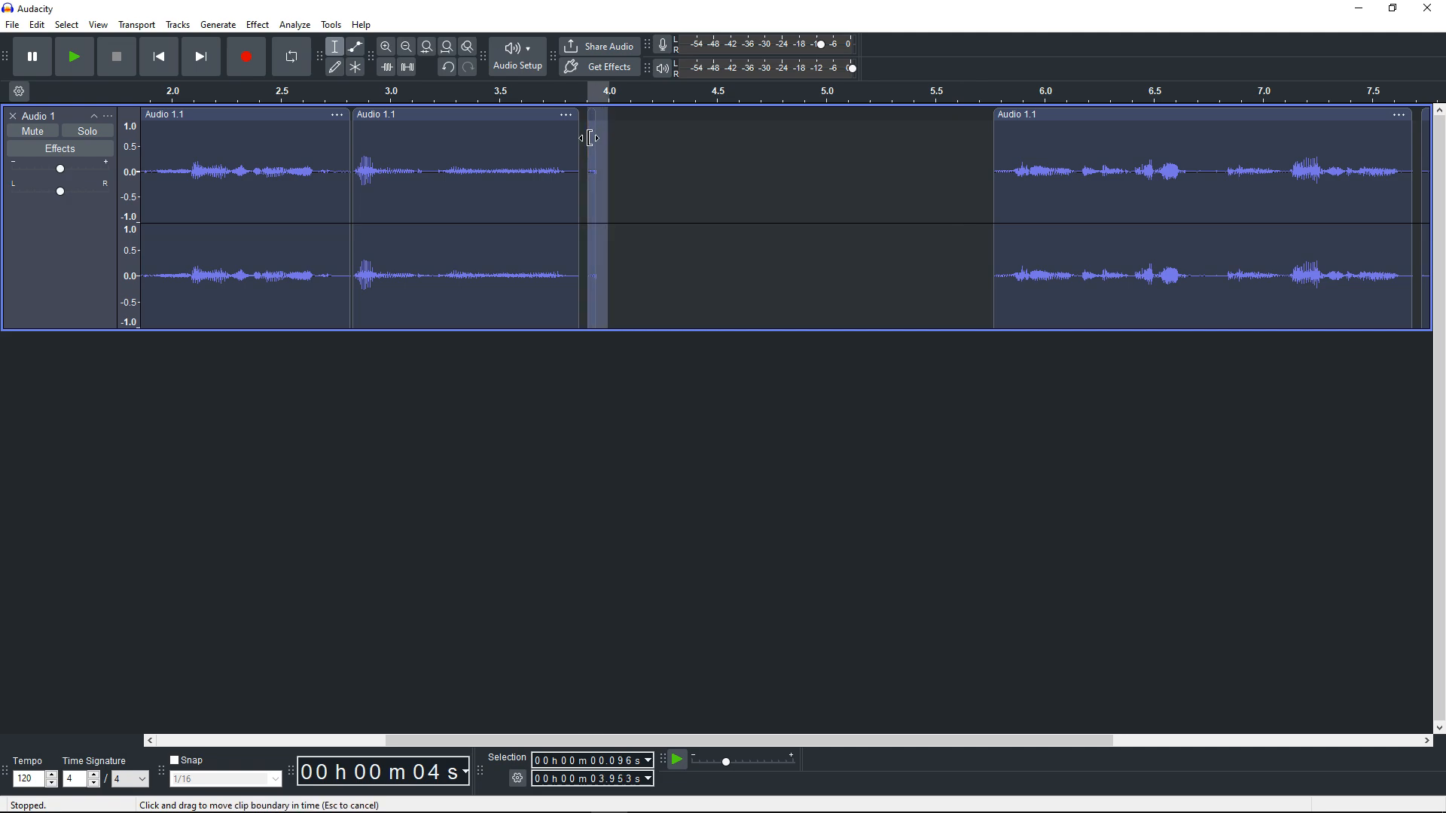
{"action": "key", "text": "Delete"}
{"action": "scroll", "coordinate": [506, 181], "scroll_direction": "down", "scroll_amount": 2}
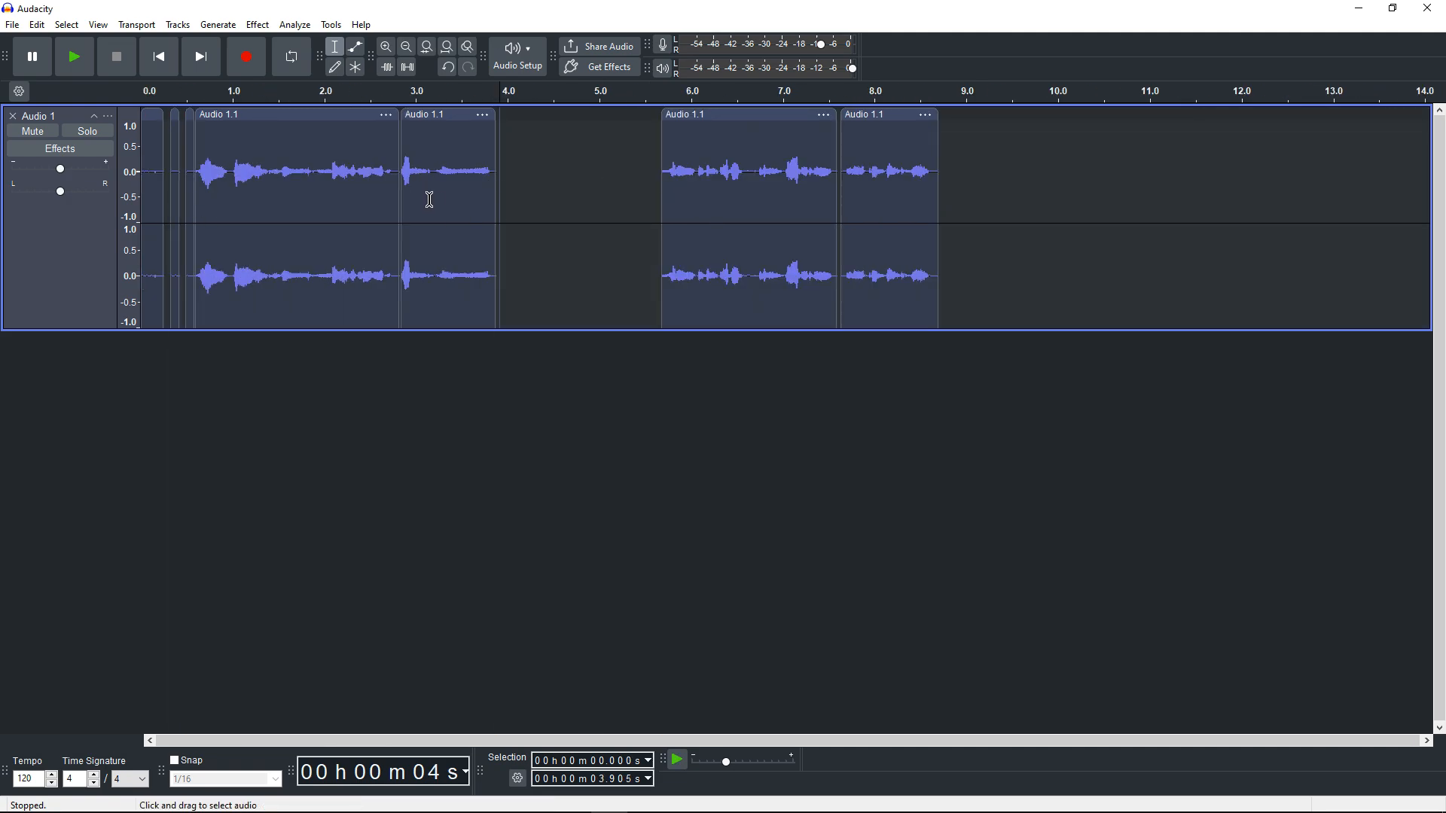
Step the selection back to the first clip and delete the three short clips at the start of the track
{"action": "key", "text": "alt+comma"}
{"action": "key", "text": "alt+comma"}
{"action": "key", "text": "alt+comma"}
{"action": "key", "text": "alt+comma"}
{"action": "key", "text": "alt+comma"}
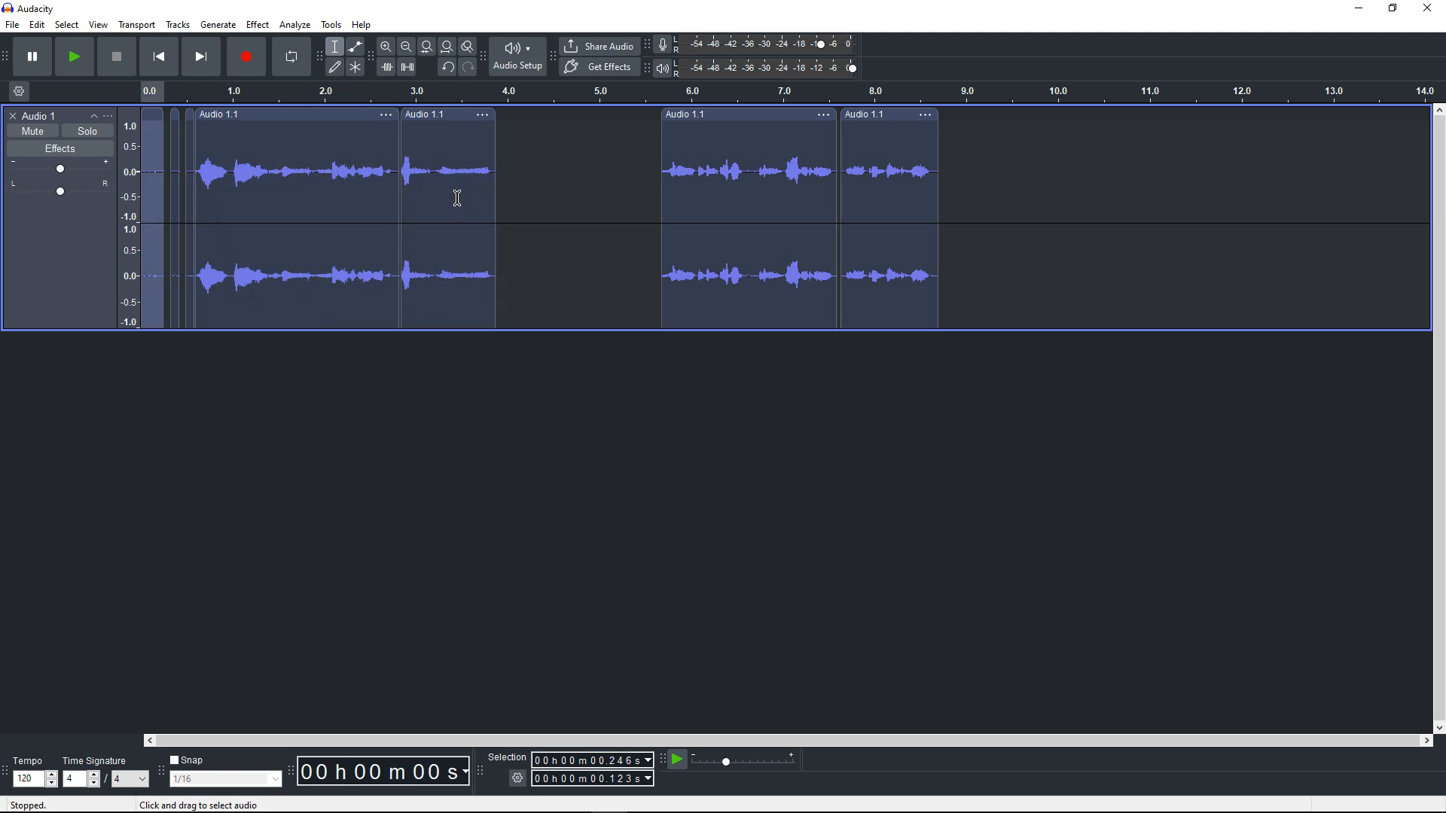
{"action": "key", "text": "Delete"}
{"action": "key", "text": "alt+period"}
{"action": "key", "text": "Delete"}
{"action": "key", "text": "alt+period"}
{"action": "key", "text": "Delete"}
Step the selection back and forth through the remaining clips, ending on the last clip of the track
{"action": "key", "text": "alt+period"}
{"action": "key", "text": "alt+period"}
{"action": "key", "text": "alt+period"}
{"action": "key", "text": "alt+comma"}
{"action": "key", "text": "alt+comma"}
{"action": "key", "text": "alt+period"}
{"action": "key", "text": "alt+period"}
{"action": "key", "text": "alt+period"}
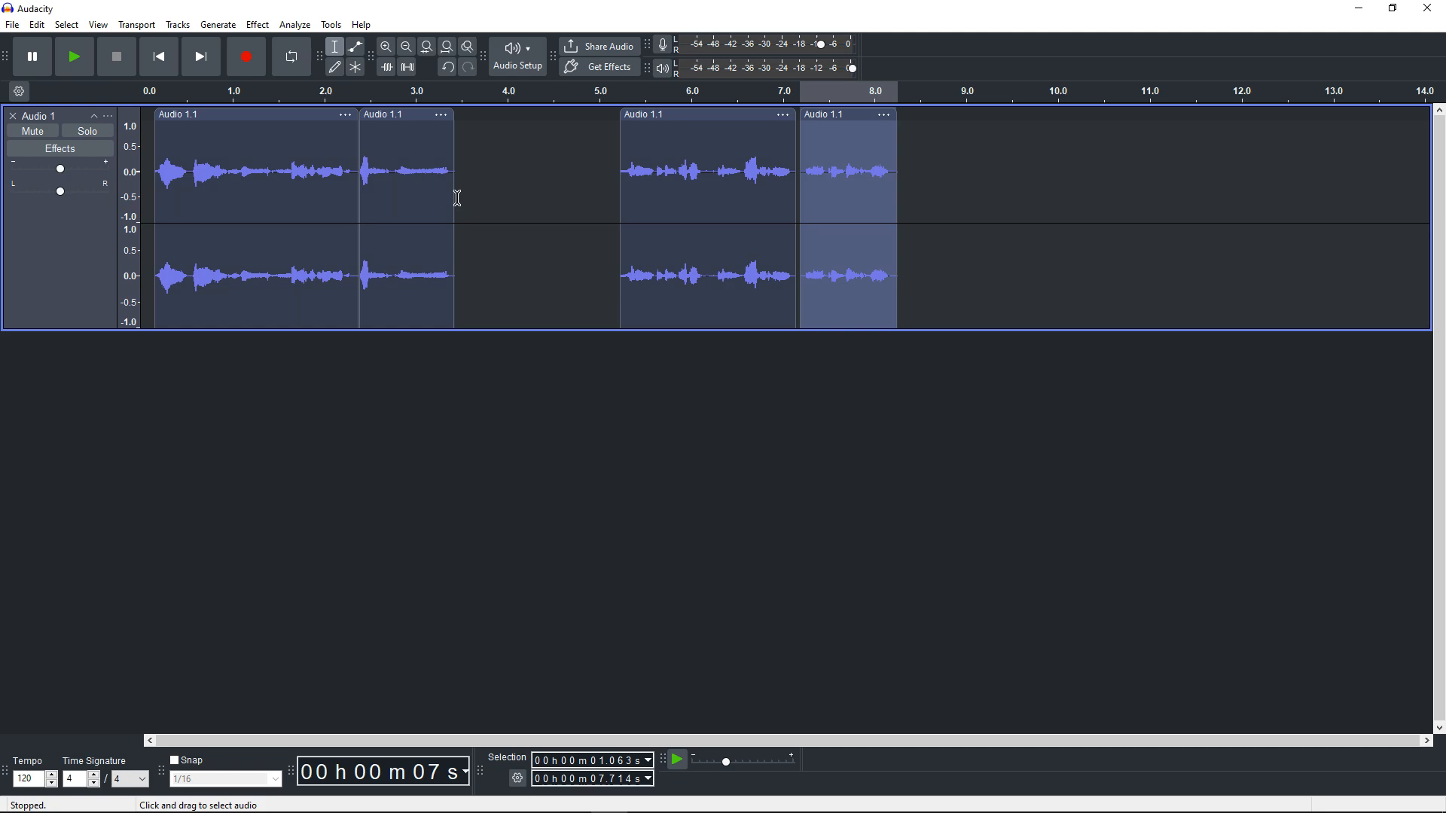
Select the last two clips and move them together to start at about 3.5 s, just after the second clip
{"action": "left_click_drag", "start_coordinate": [612, 153], "coordinate": [955, 167]}
{"action": "left_click_drag", "start_coordinate": [713, 116], "coordinate": [558, 123]}
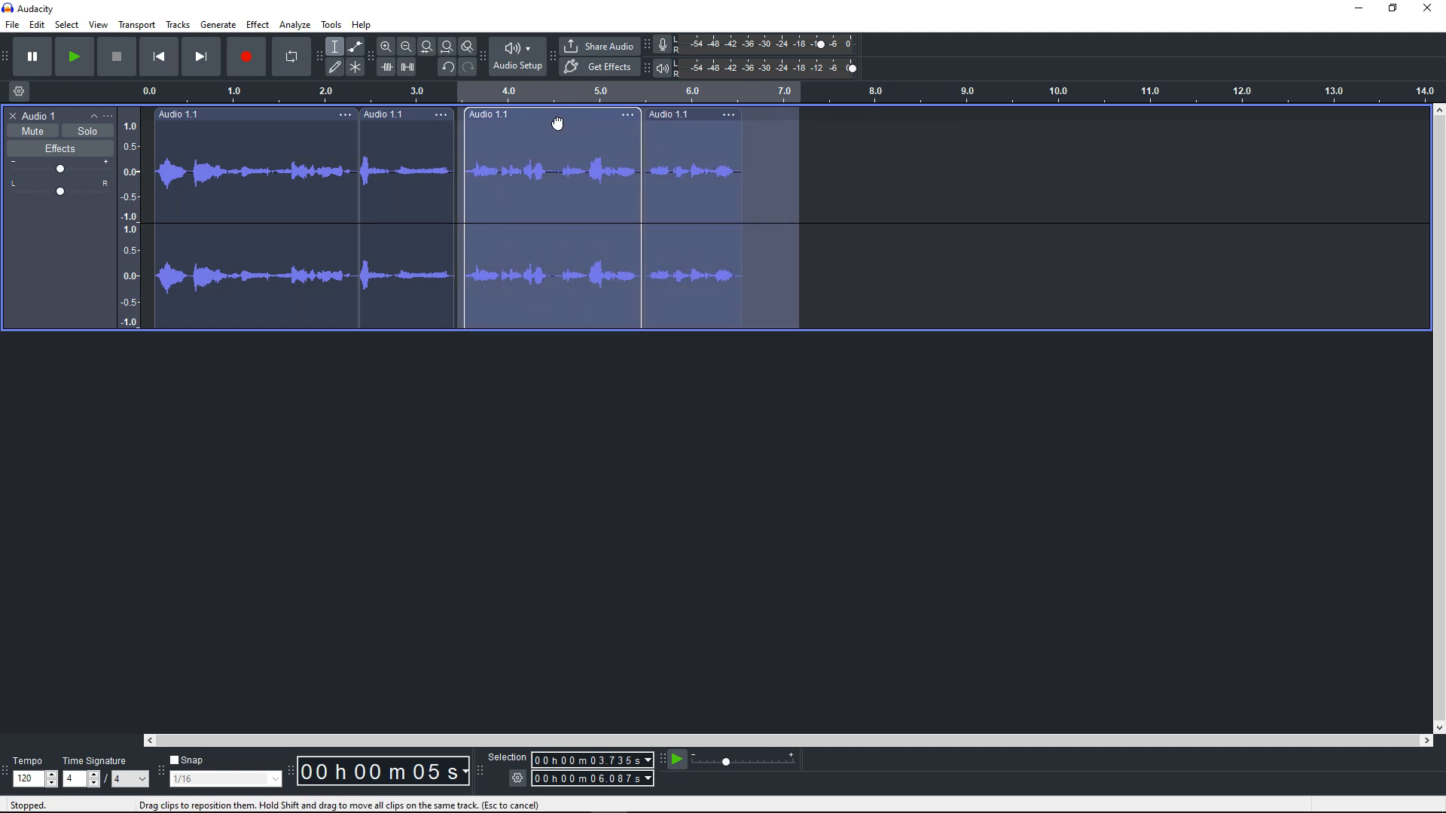
{"action": "left_click", "coordinate": [375, 199]}
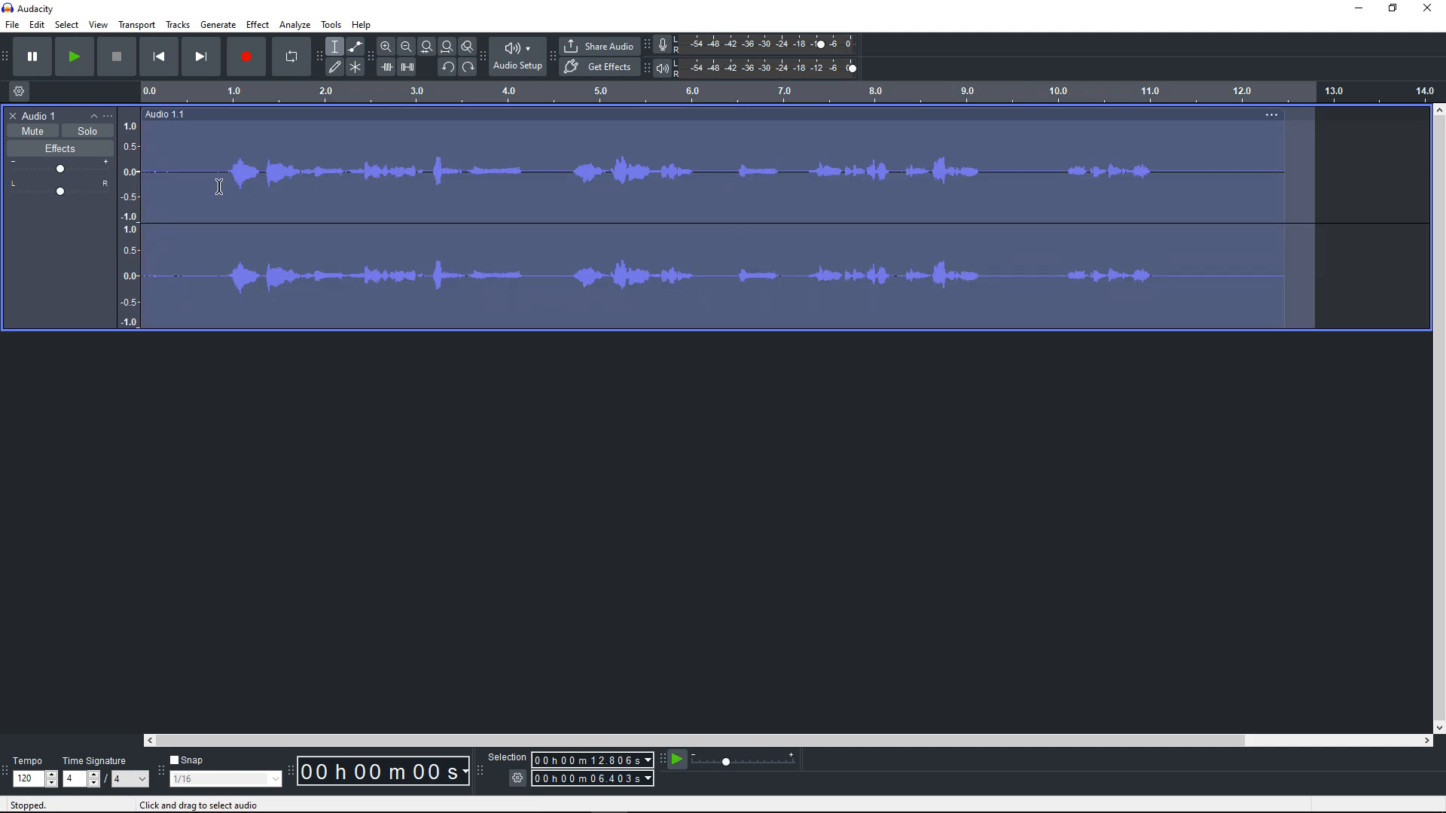
Delete the quiet opening of the unsplit recording, from its start to about 0.94 s
{"action": "left_click_drag", "start_coordinate": [165, 181], "coordinate": [404, 175]}
{"action": "left_click_drag", "start_coordinate": [236, 164], "coordinate": [227, 160]}
{"action": "left_click", "coordinate": [227, 150]}
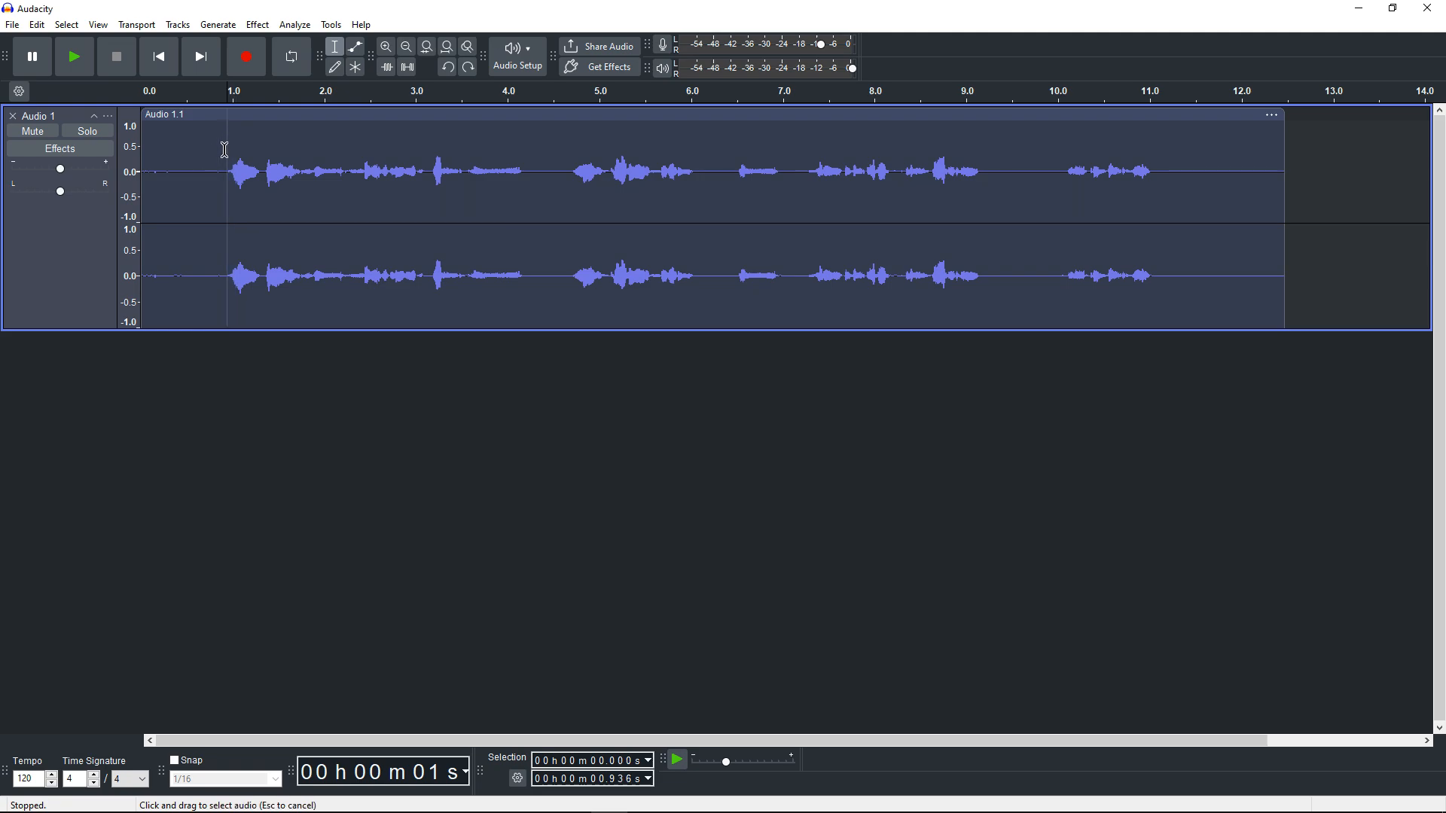
{"action": "key", "text": "shift+Home"}
{"action": "key", "text": "Delete"}
Delete about 0.45 s of silence starting at about 3.25 s in the recording
{"action": "left_click", "coordinate": [303, 150]}
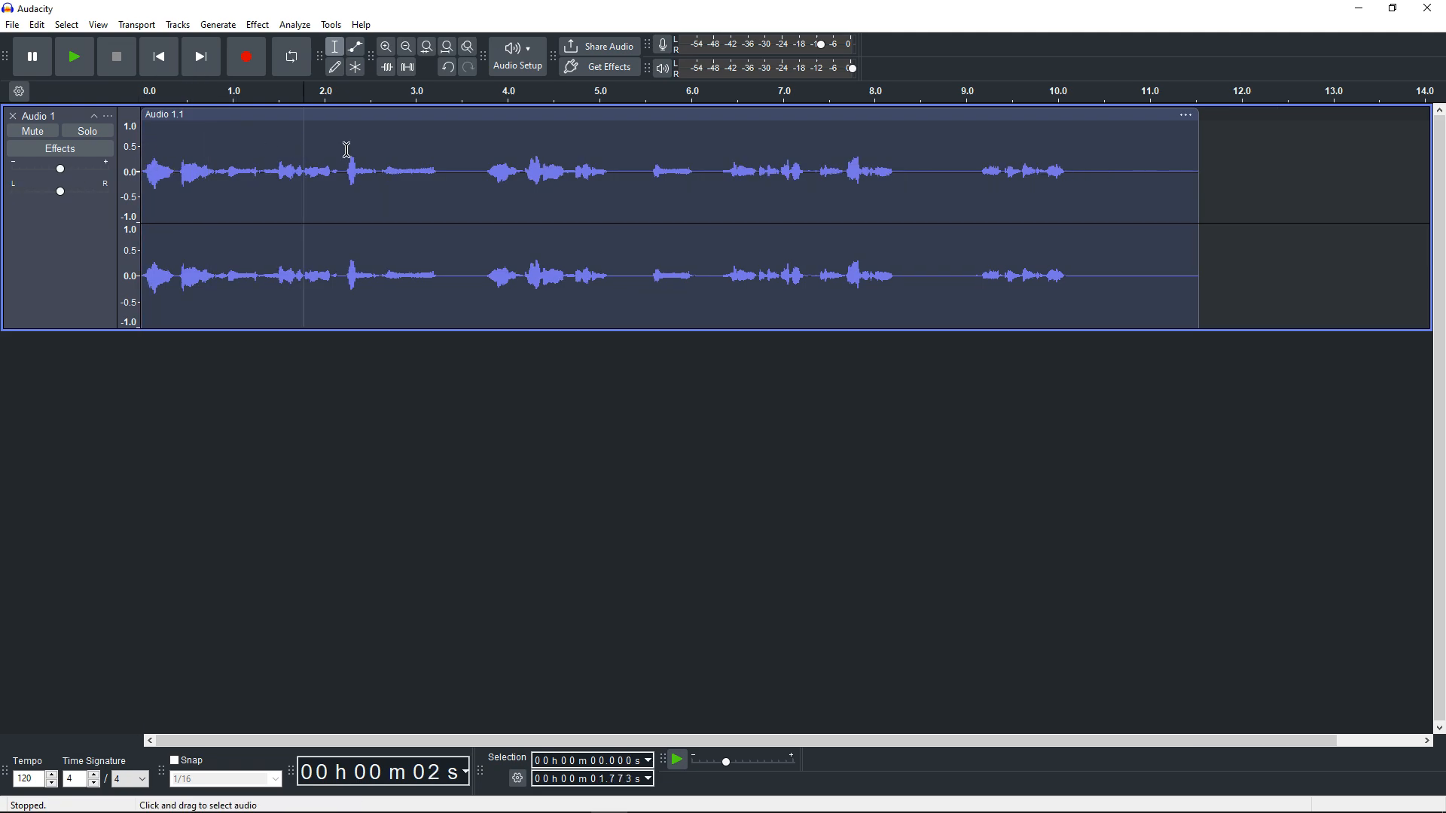
{"action": "scroll", "coordinate": [346, 150], "scroll_direction": "up", "scroll_amount": 3}
{"action": "left_click_drag", "start_coordinate": [502, 149], "coordinate": [574, 148]}
{"action": "key", "text": "Delete"}
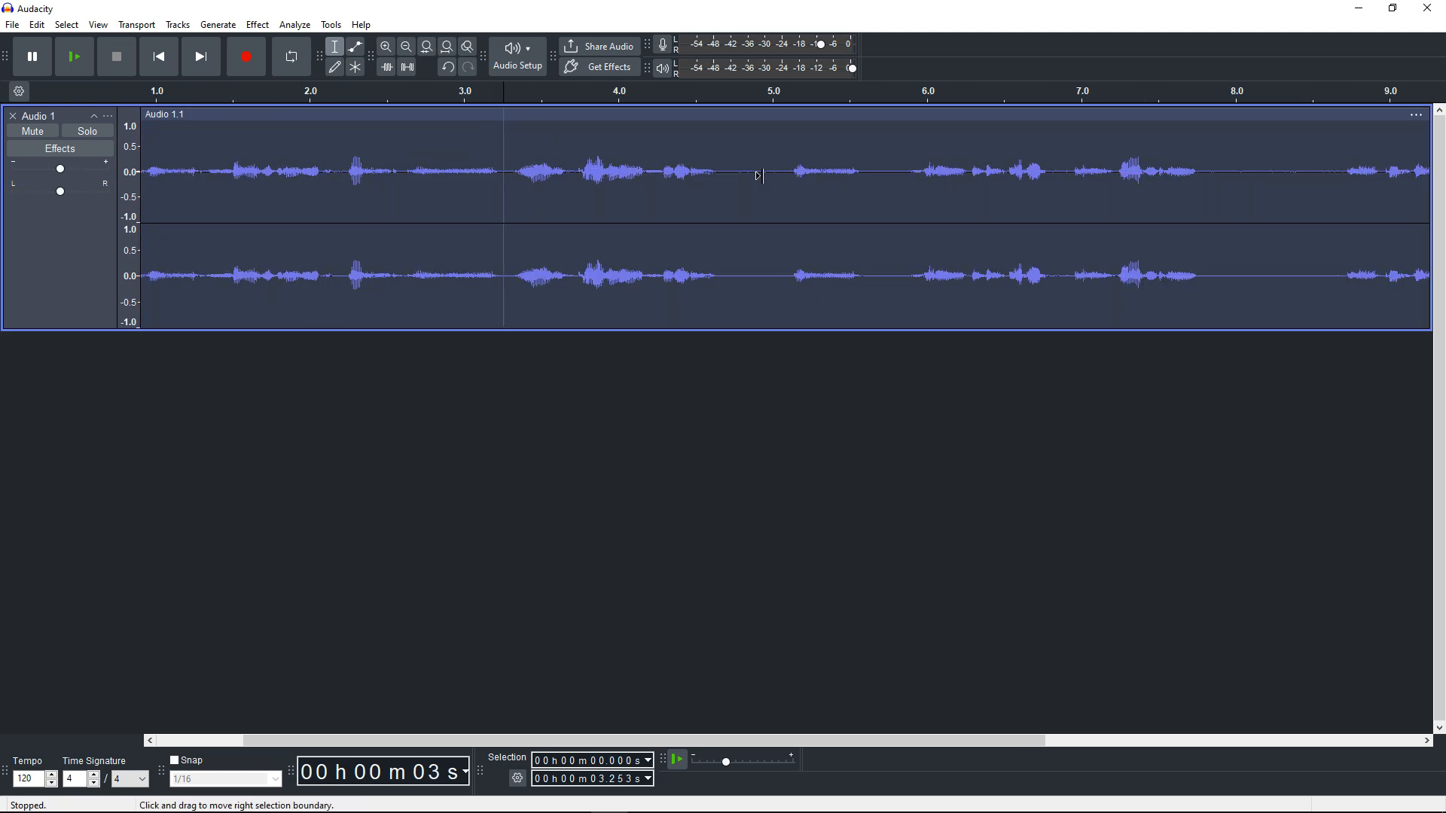
Select the isolated sound between about 4.9 s and 5.9 s in the recording
{"action": "scroll", "coordinate": [517, 159], "scroll_direction": "down", "scroll_amount": 1}
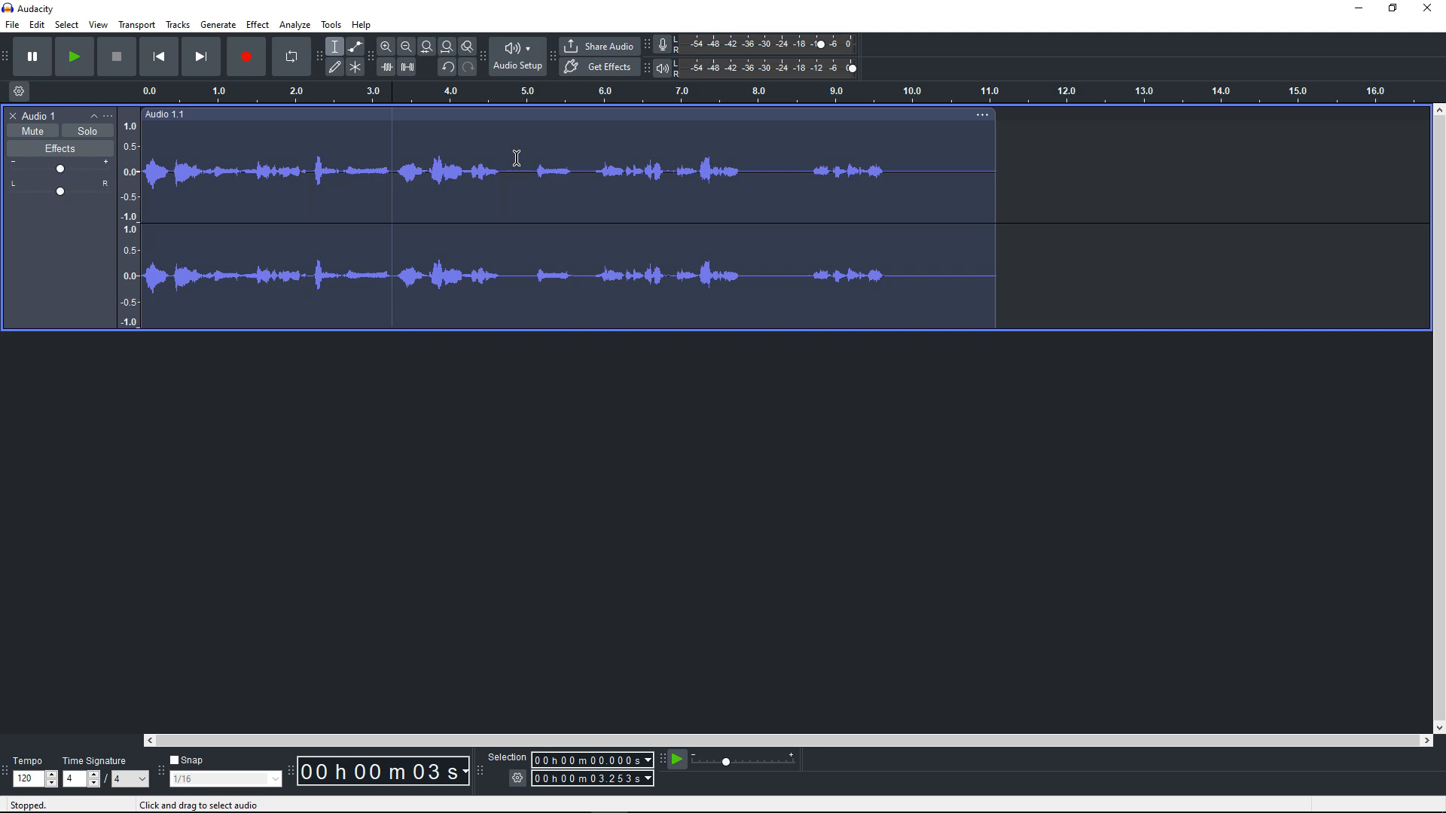
{"action": "left_click_drag", "start_coordinate": [592, 150], "coordinate": [515, 147]}
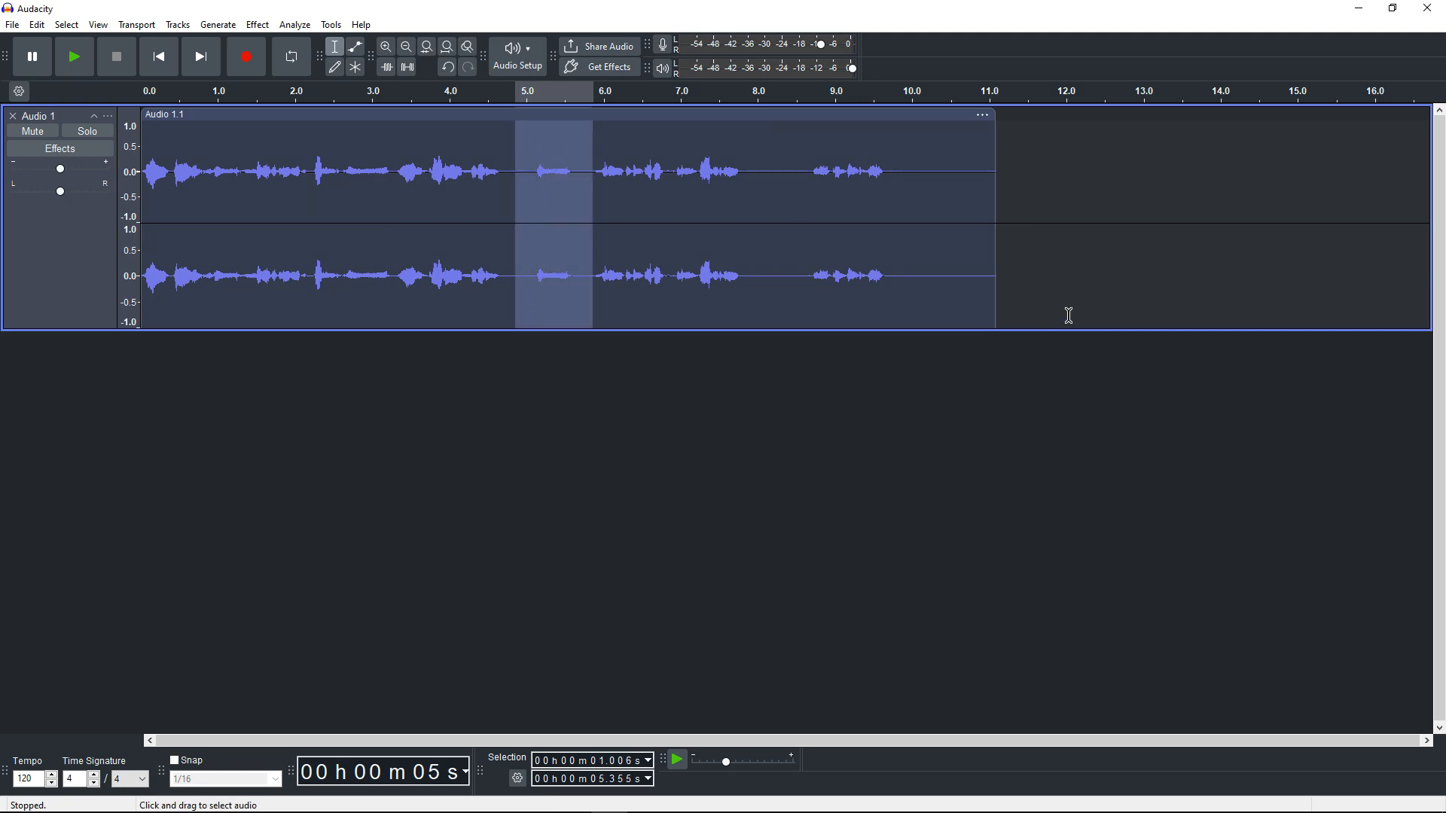
{"action": "scroll", "coordinate": [764, 242], "scroll_direction": "up", "scroll_amount": 1}
{"action": "scroll", "coordinate": [768, 243], "scroll_direction": "left", "scroll_amount": 1}
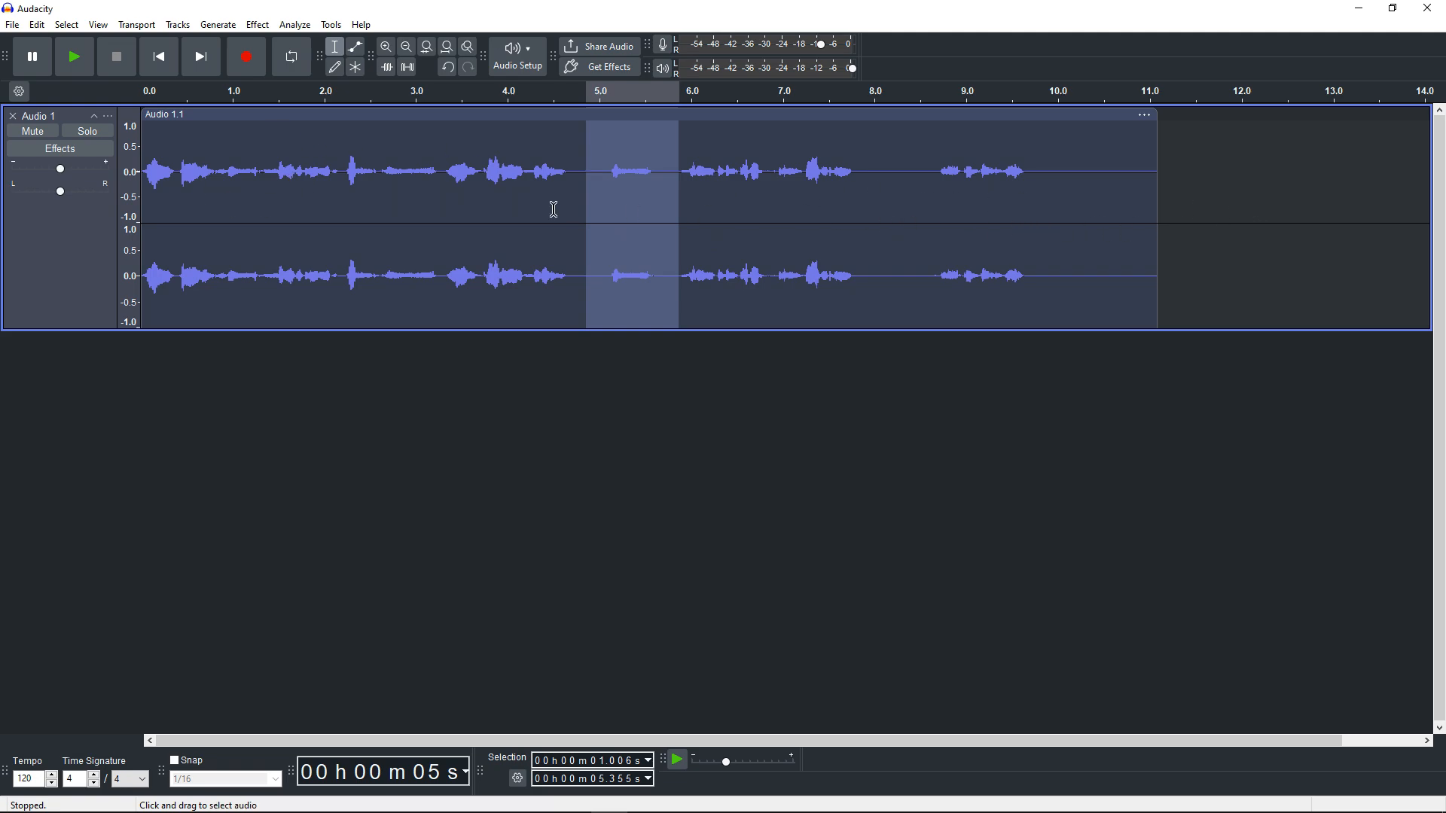
{"action": "scroll", "coordinate": [553, 238], "scroll_direction": "down", "scroll_amount": 1}
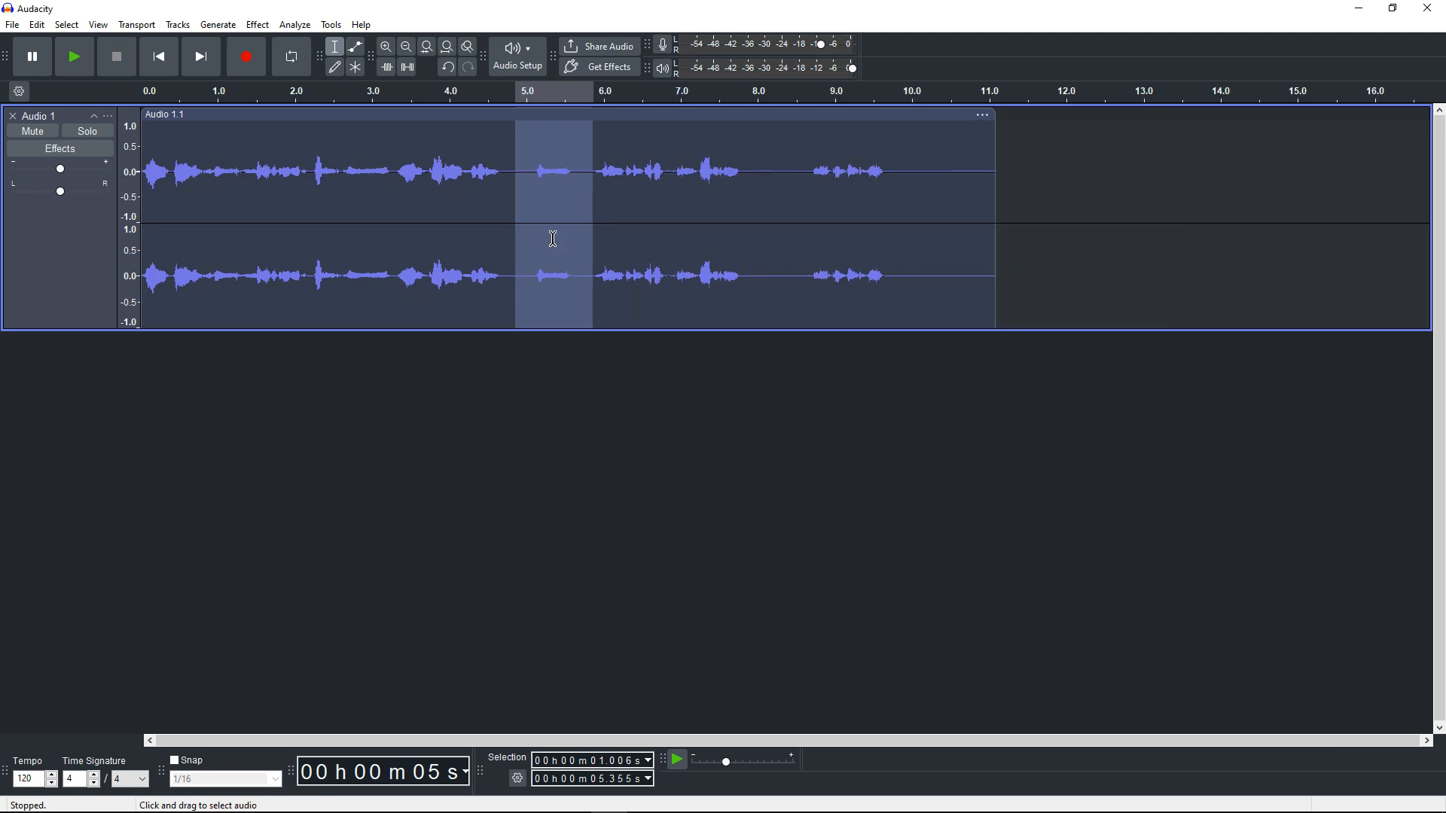
Undo the last edit and play the track from its beginning
{"action": "left_click", "coordinate": [506, 206]}
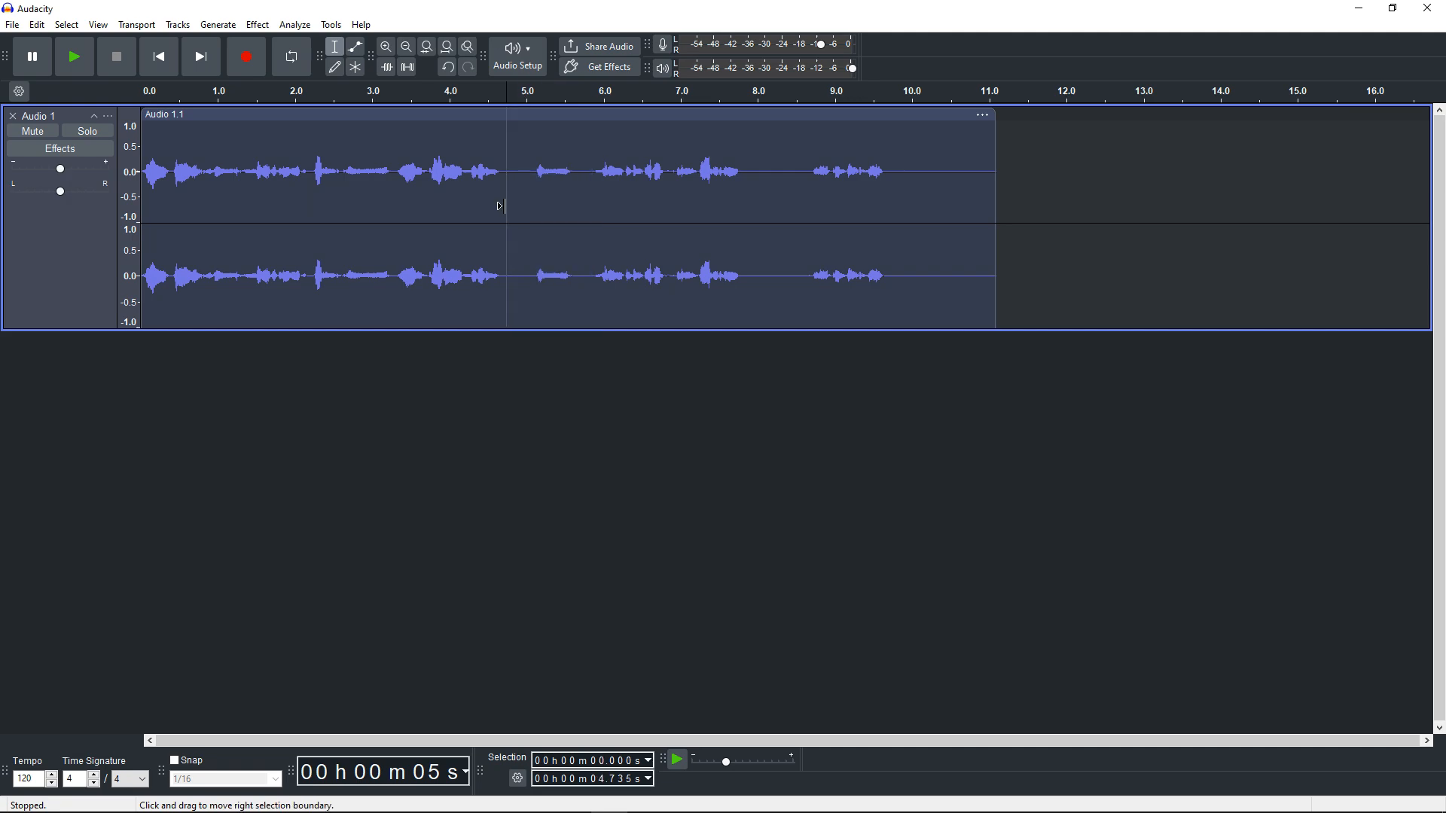
{"action": "key", "text": "ctrl+z"}
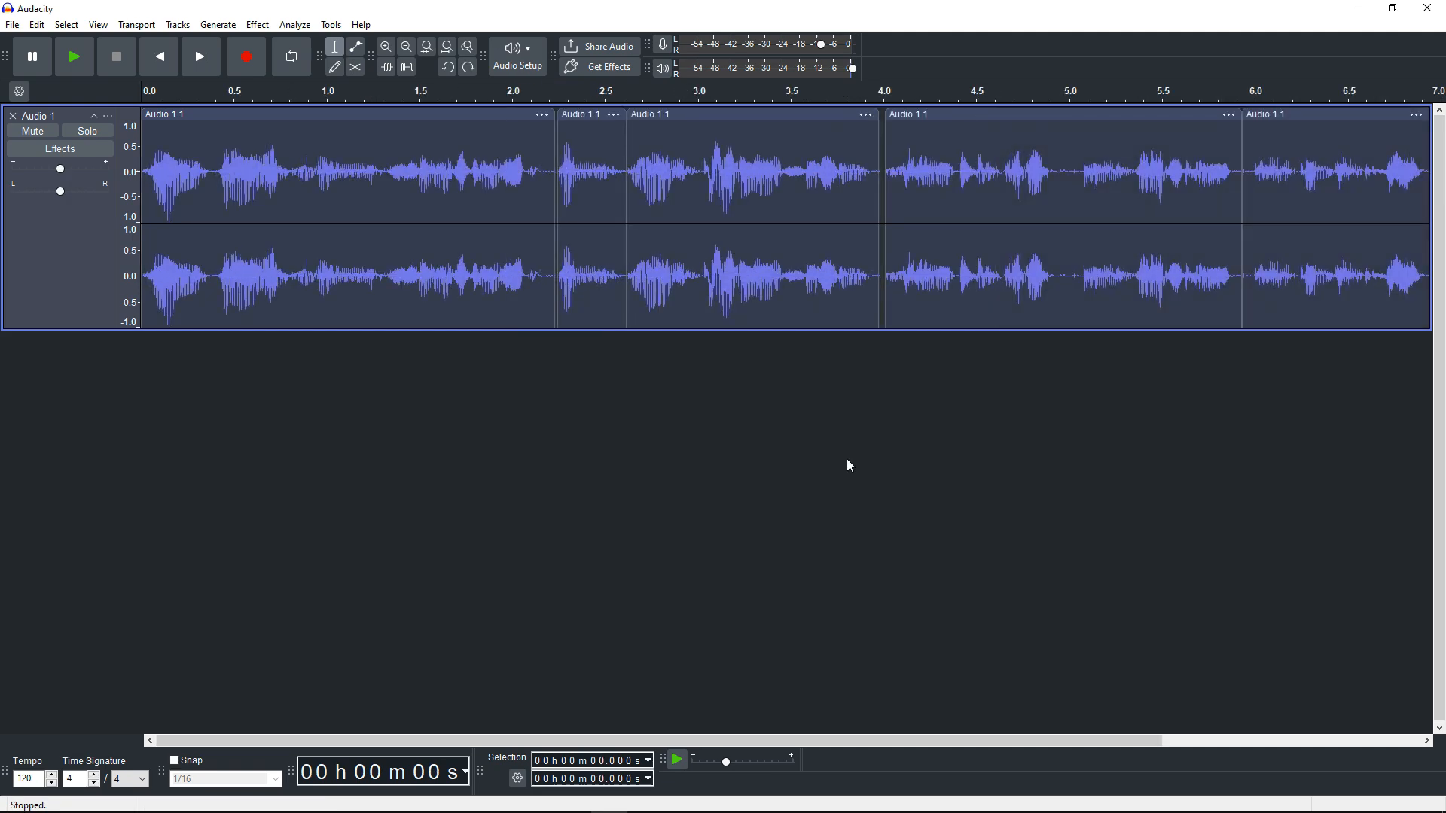
{"action": "key", "text": "space"}
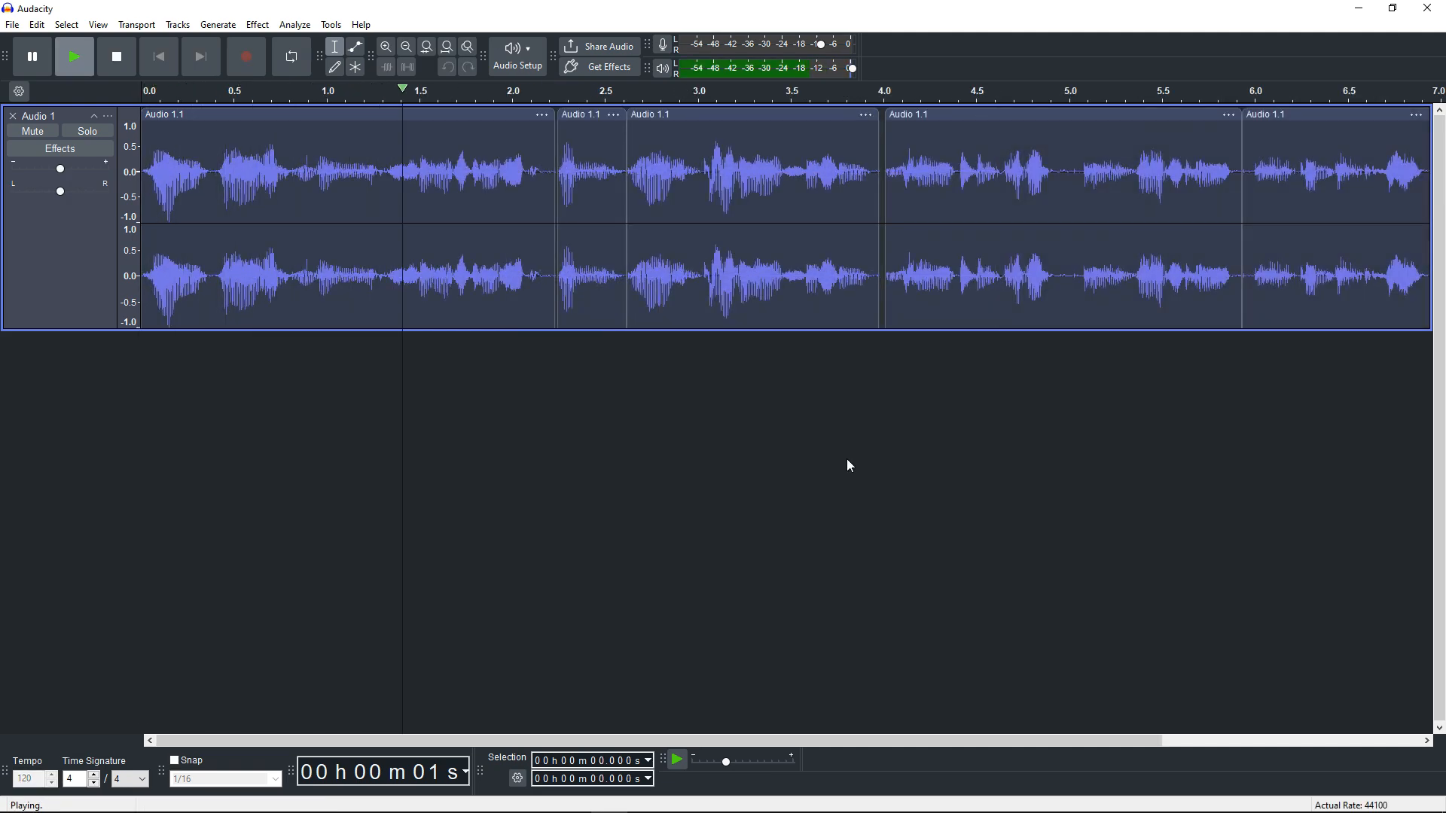